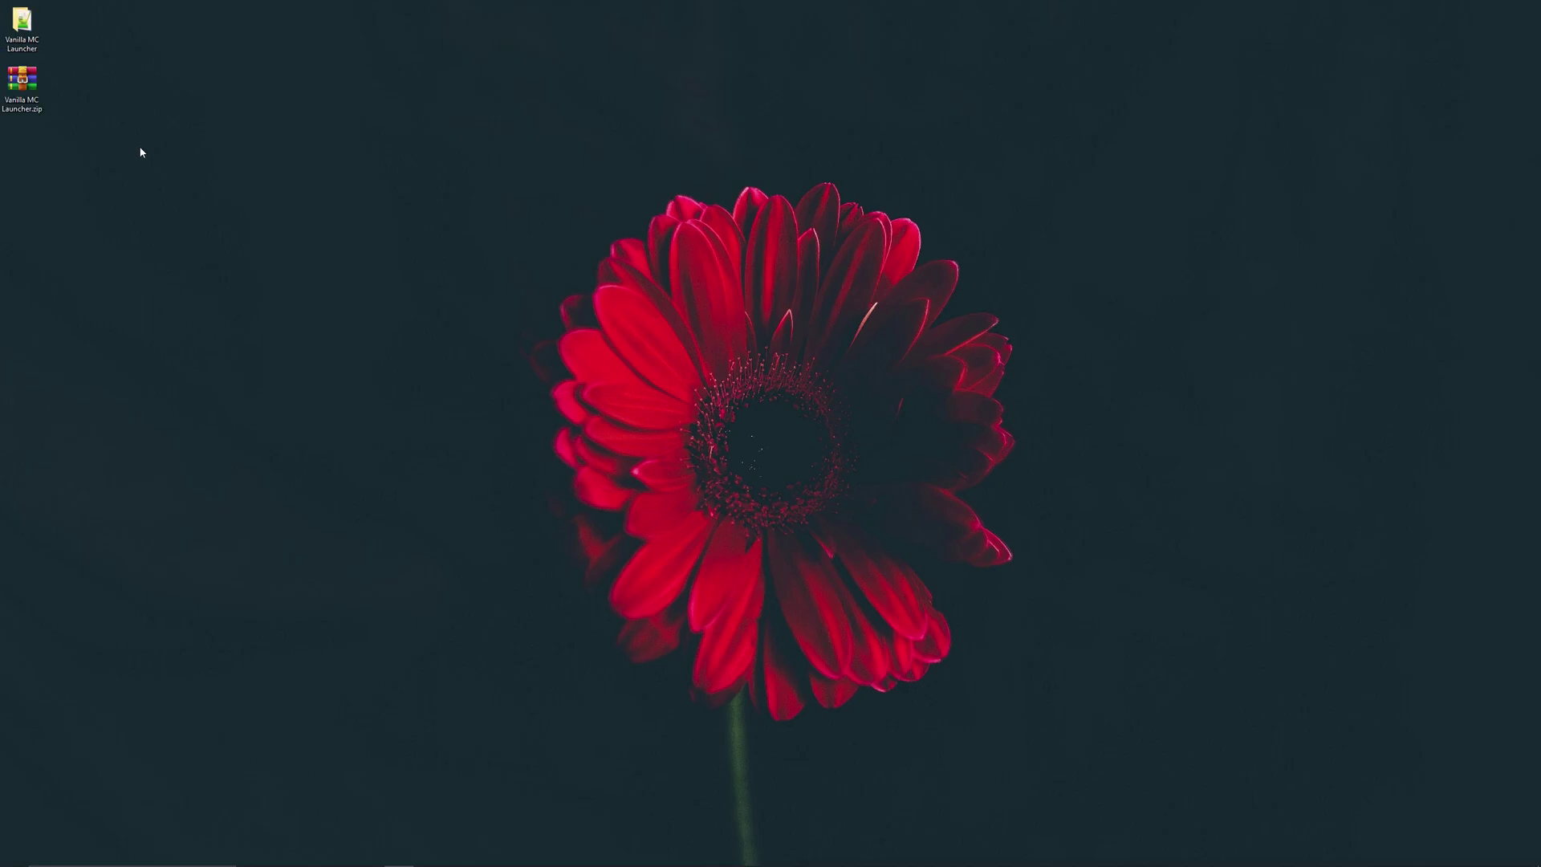
# Step: Run the Forge 1.12.2-14.23.5.2855 installer from the Mod Loader Installers folder in Vanilla MC Launcher and install the client
pyautogui.doubleClick(21, 24)
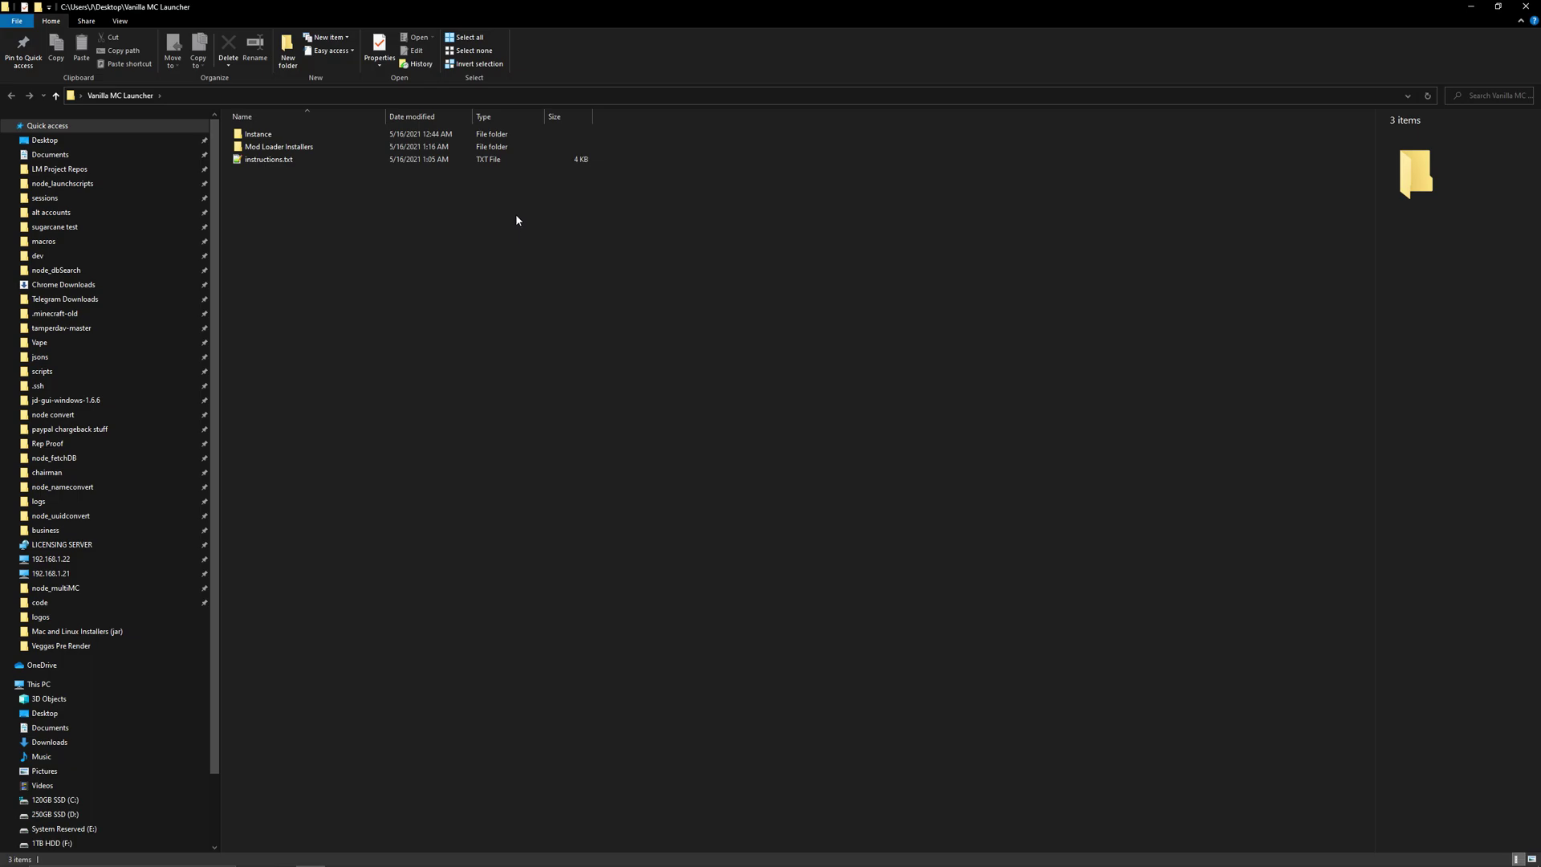
pyautogui.click(354, 148)
pyautogui.doubleClick(353, 148)
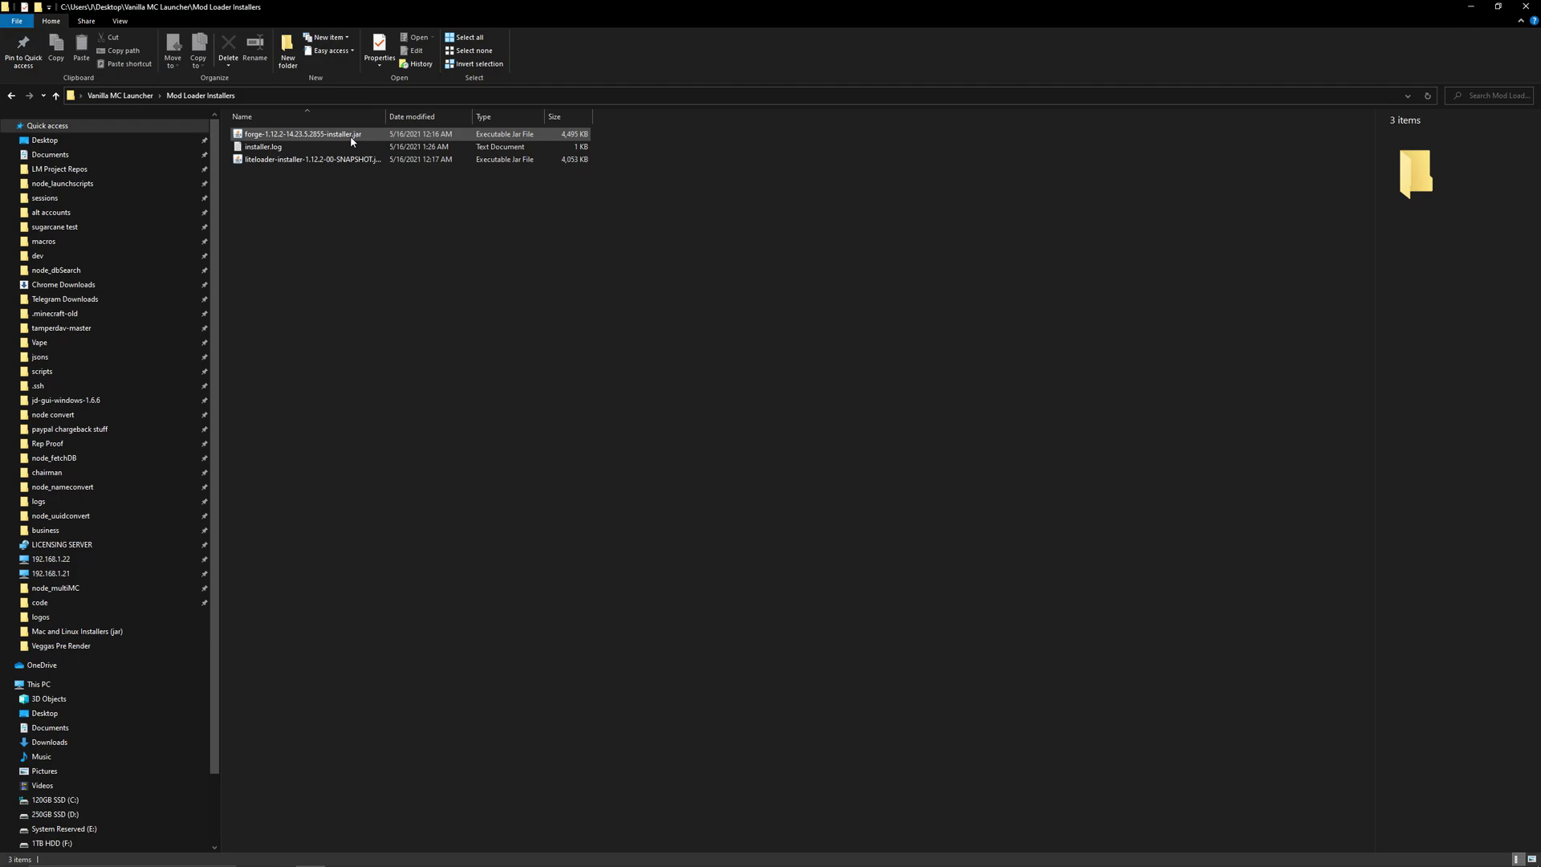
pyautogui.doubleClick(351, 138)
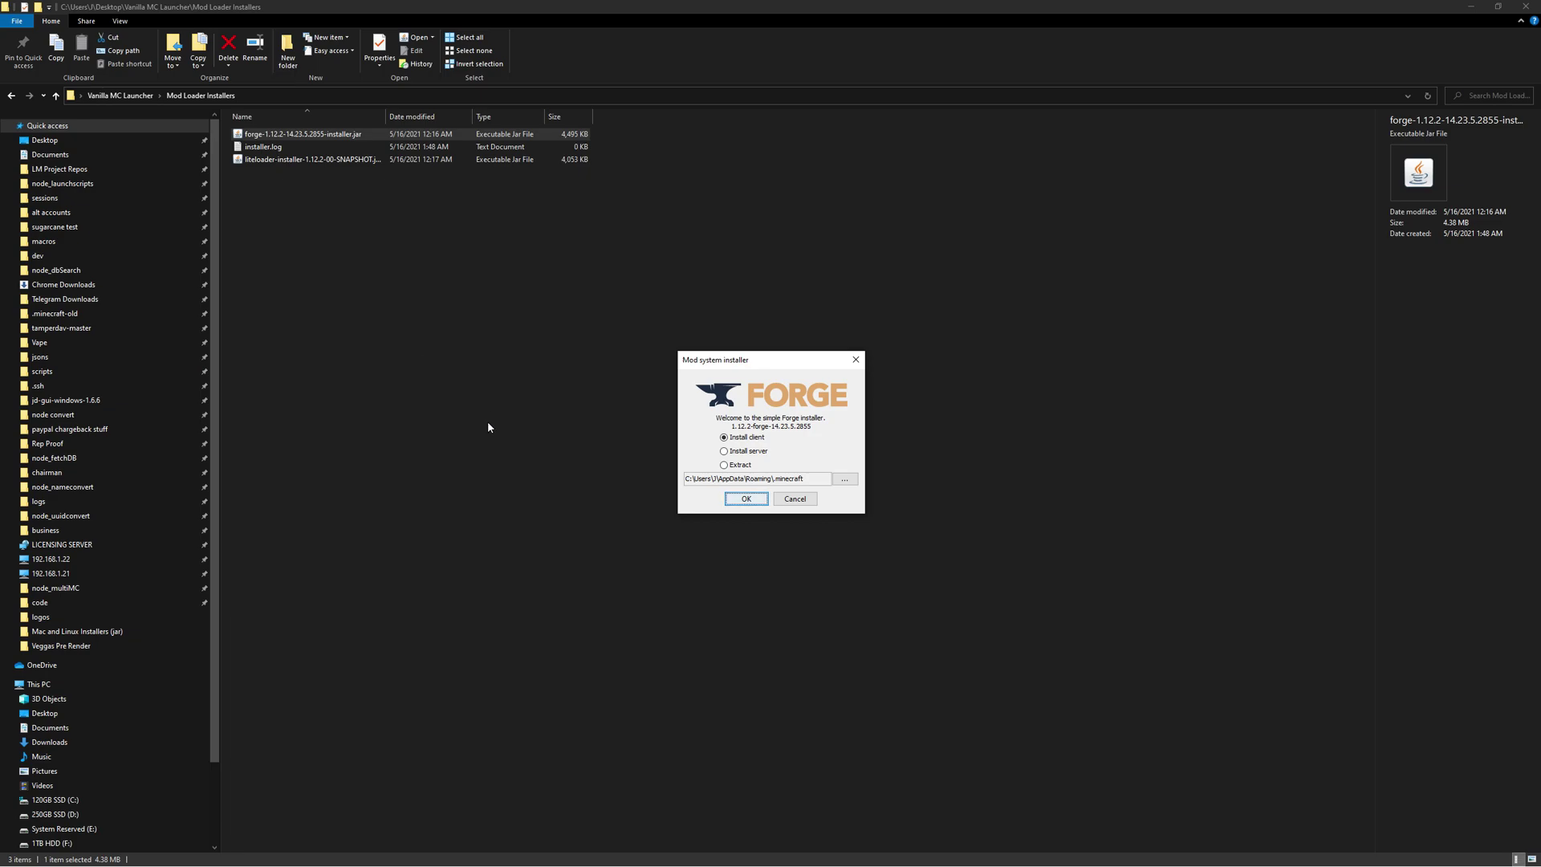
pyautogui.click(746, 499)
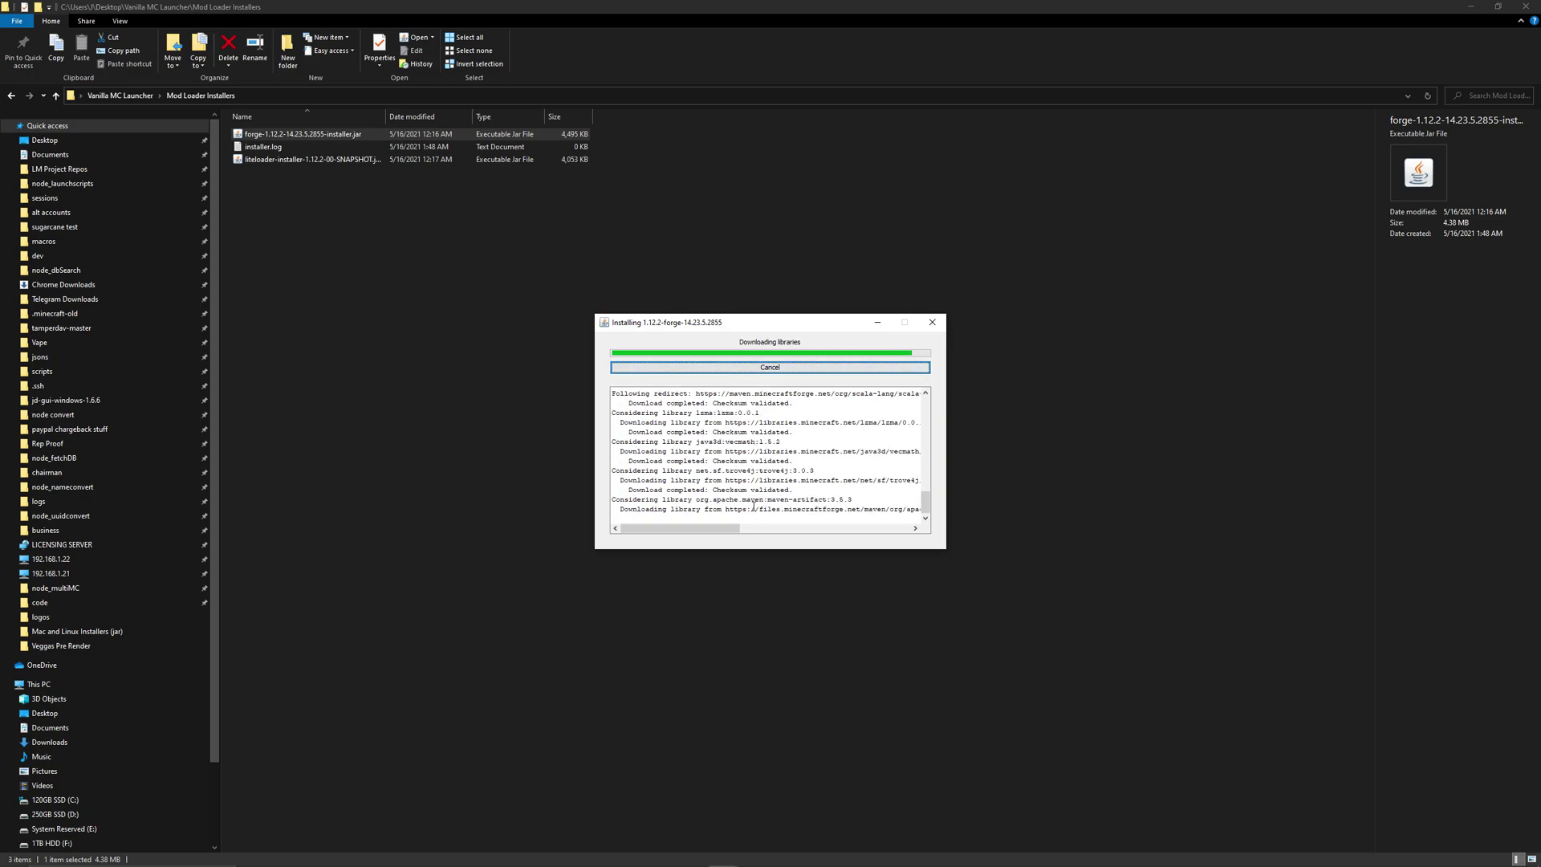
pyautogui.click(776, 458)
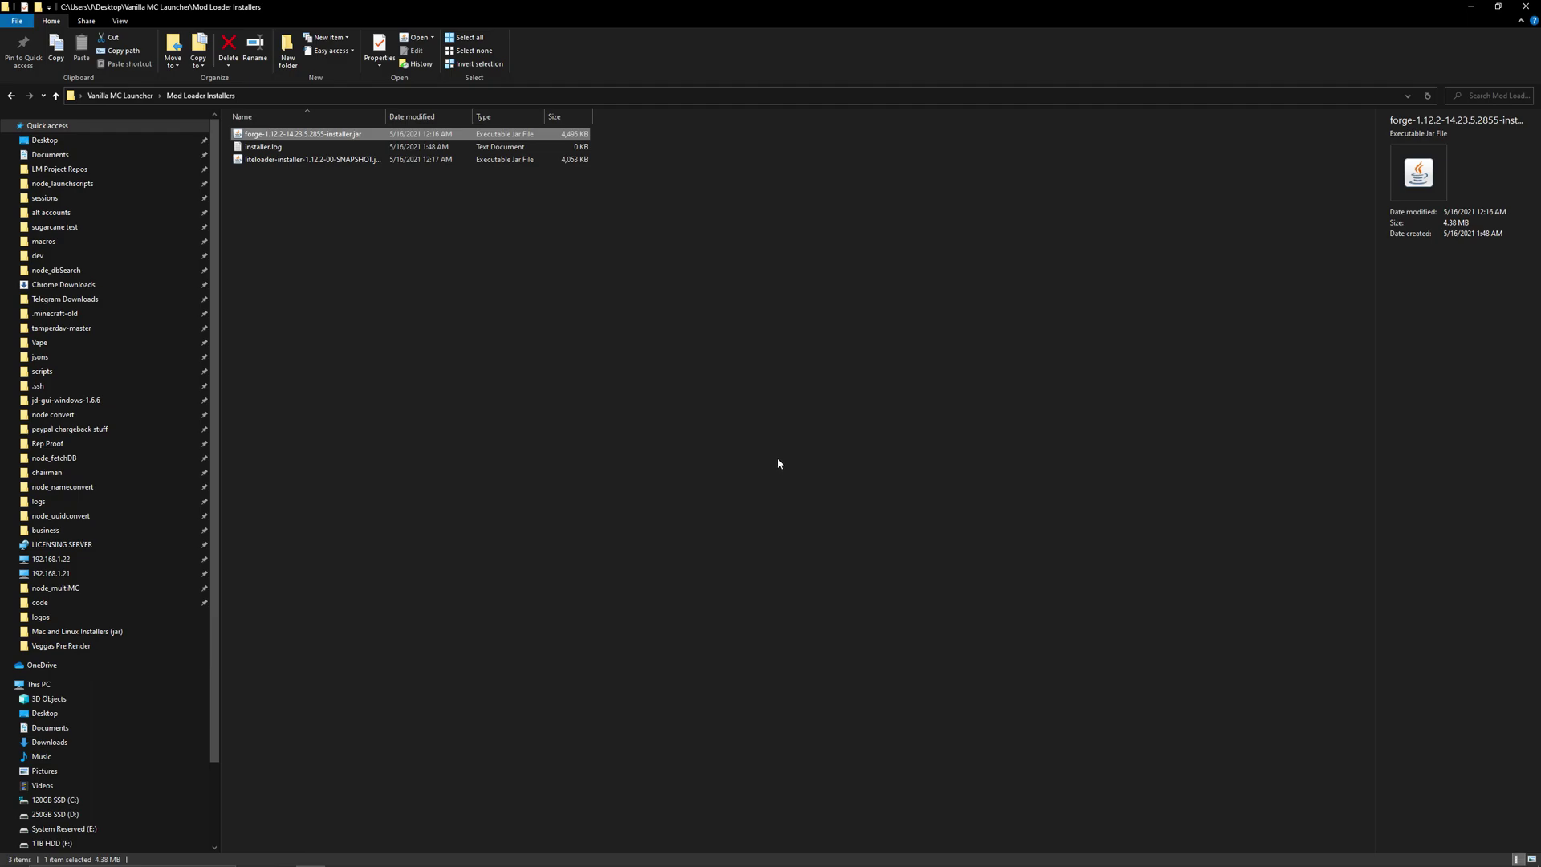
# Step: Install LiteLoader 1.12.2 from its installer jar, extending from 1.12.2-forge-14.23.5.2855
pyautogui.doubleClick(303, 160)
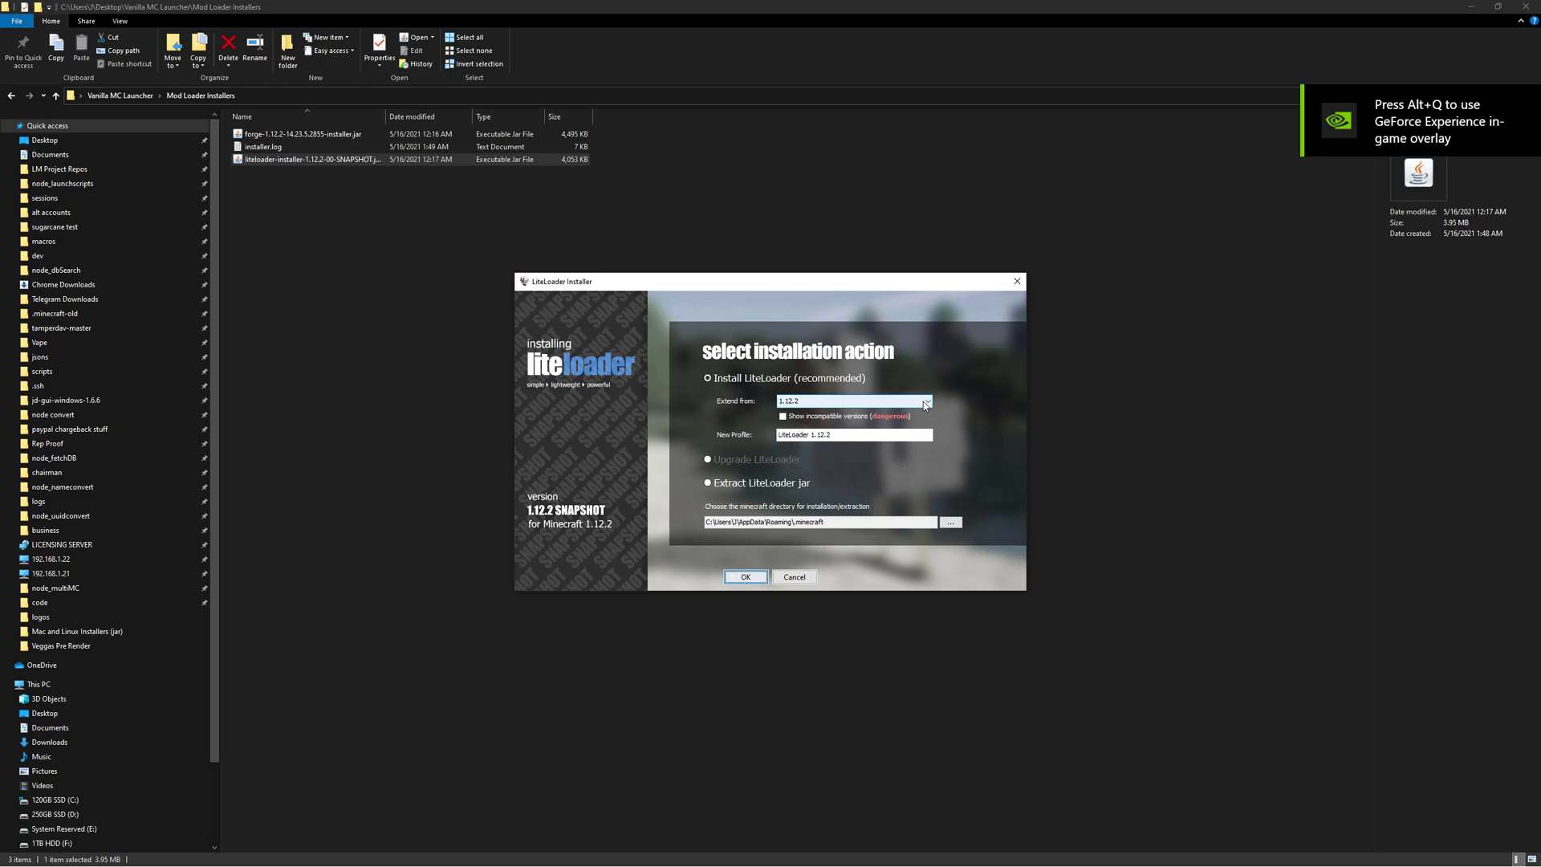
pyautogui.click(923, 401)
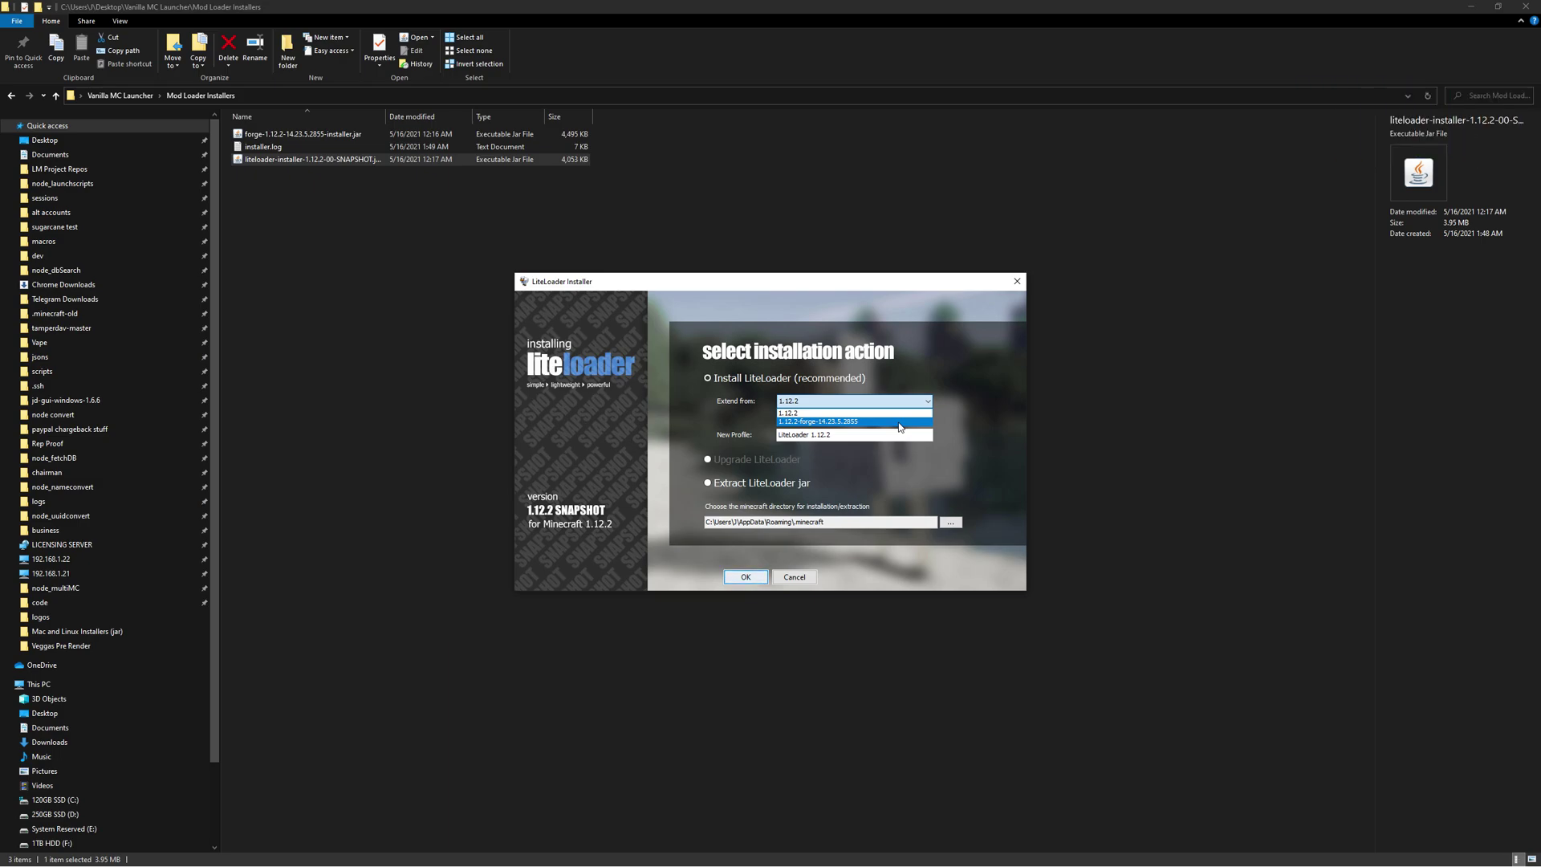
pyautogui.click(899, 427)
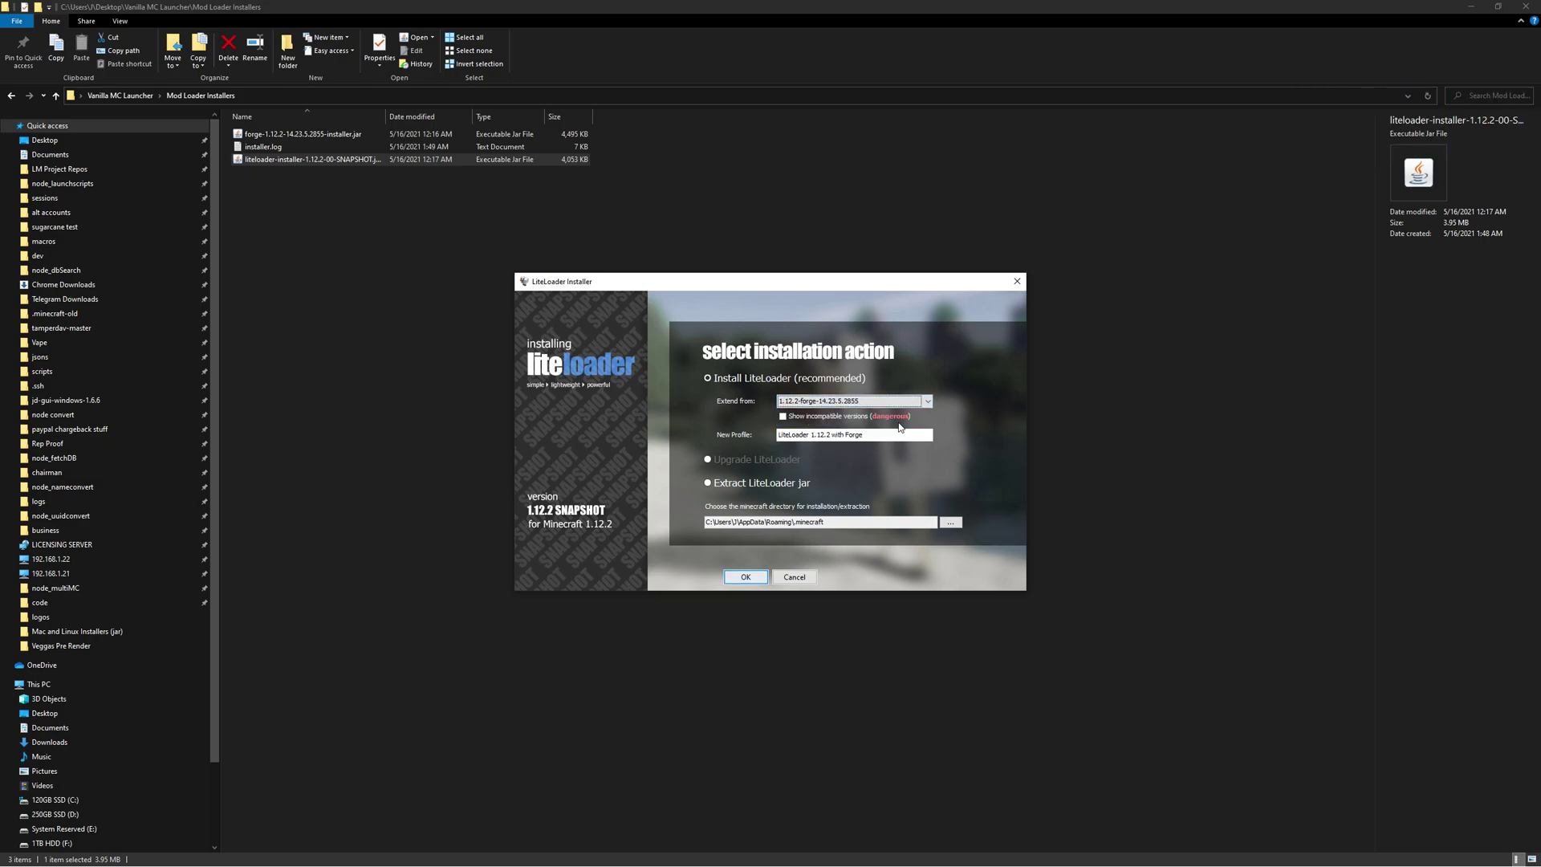
pyautogui.click(745, 580)
pyautogui.click(772, 456)
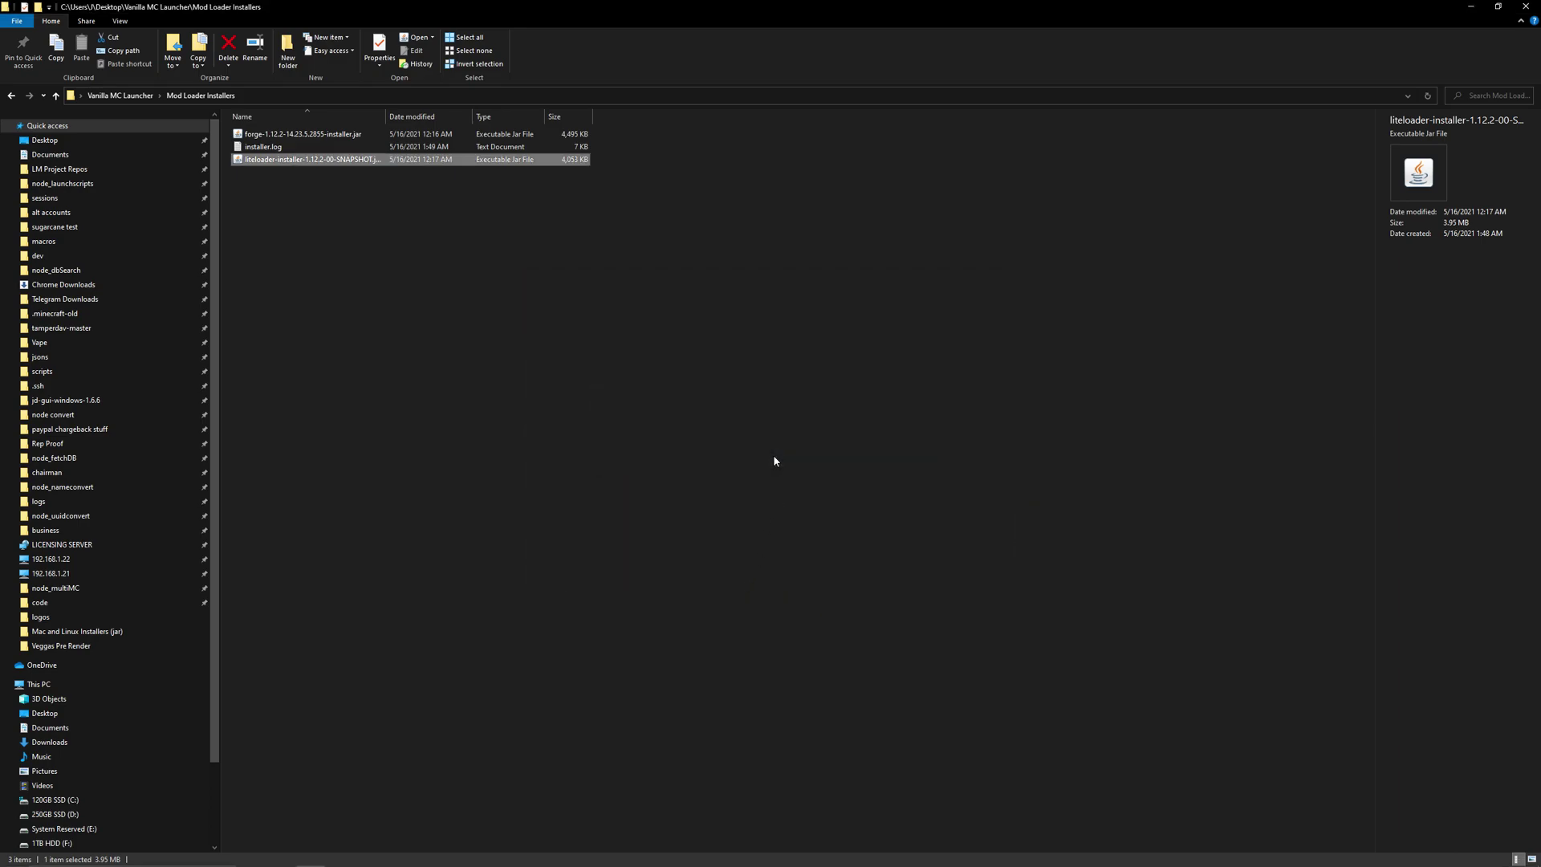
# Step: Go to the %APPDATA% location and open the .minecraft folder
pyautogui.click(773, 454)
pyautogui.press('super')
pyautogui.write('%APPDA')
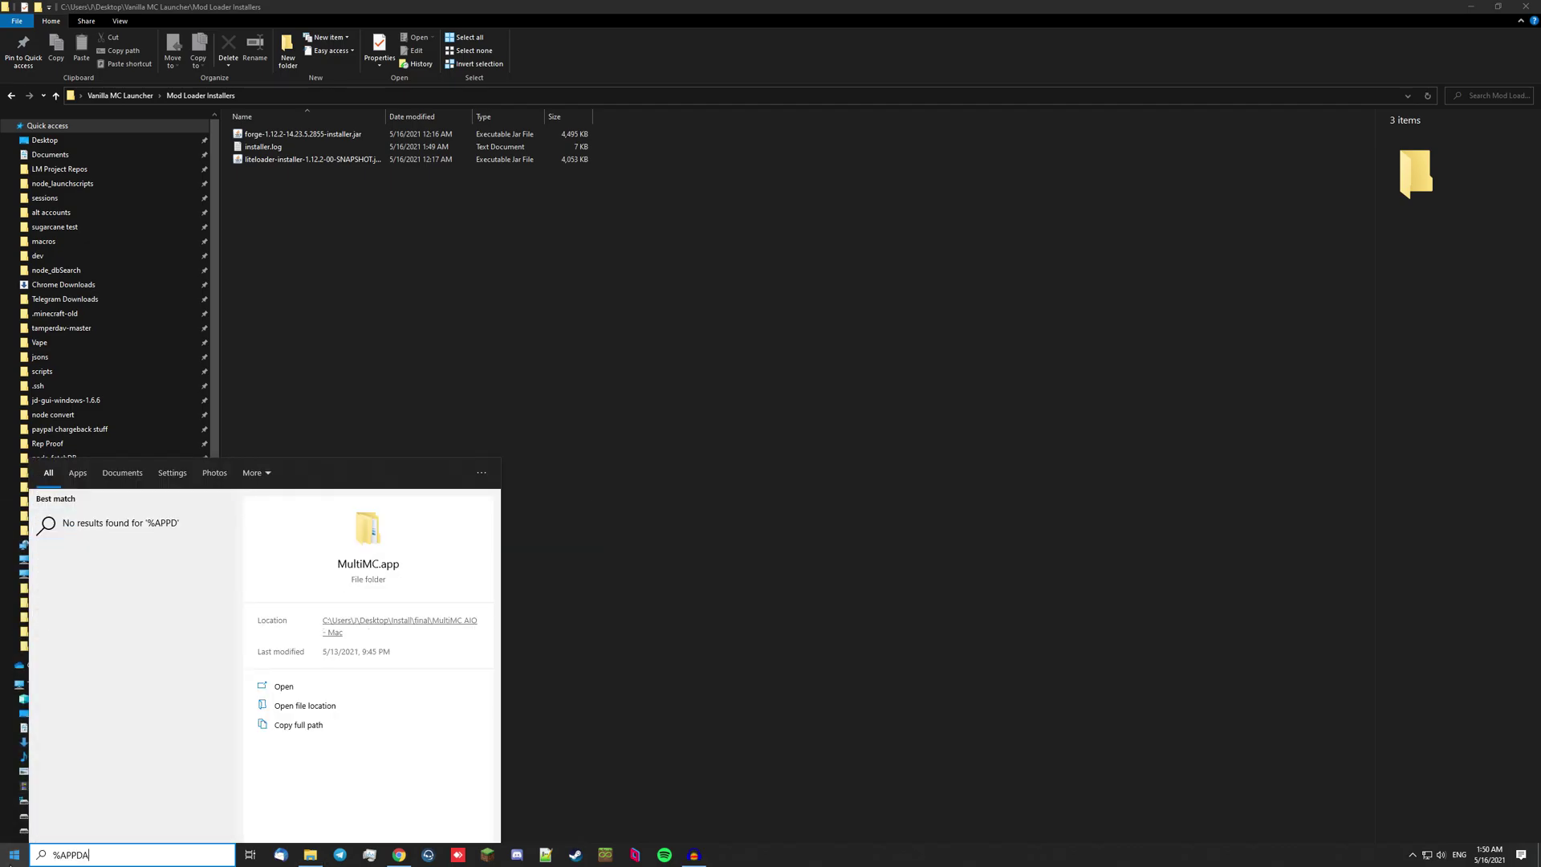
pyautogui.write('TA%')
pyautogui.press('Return')
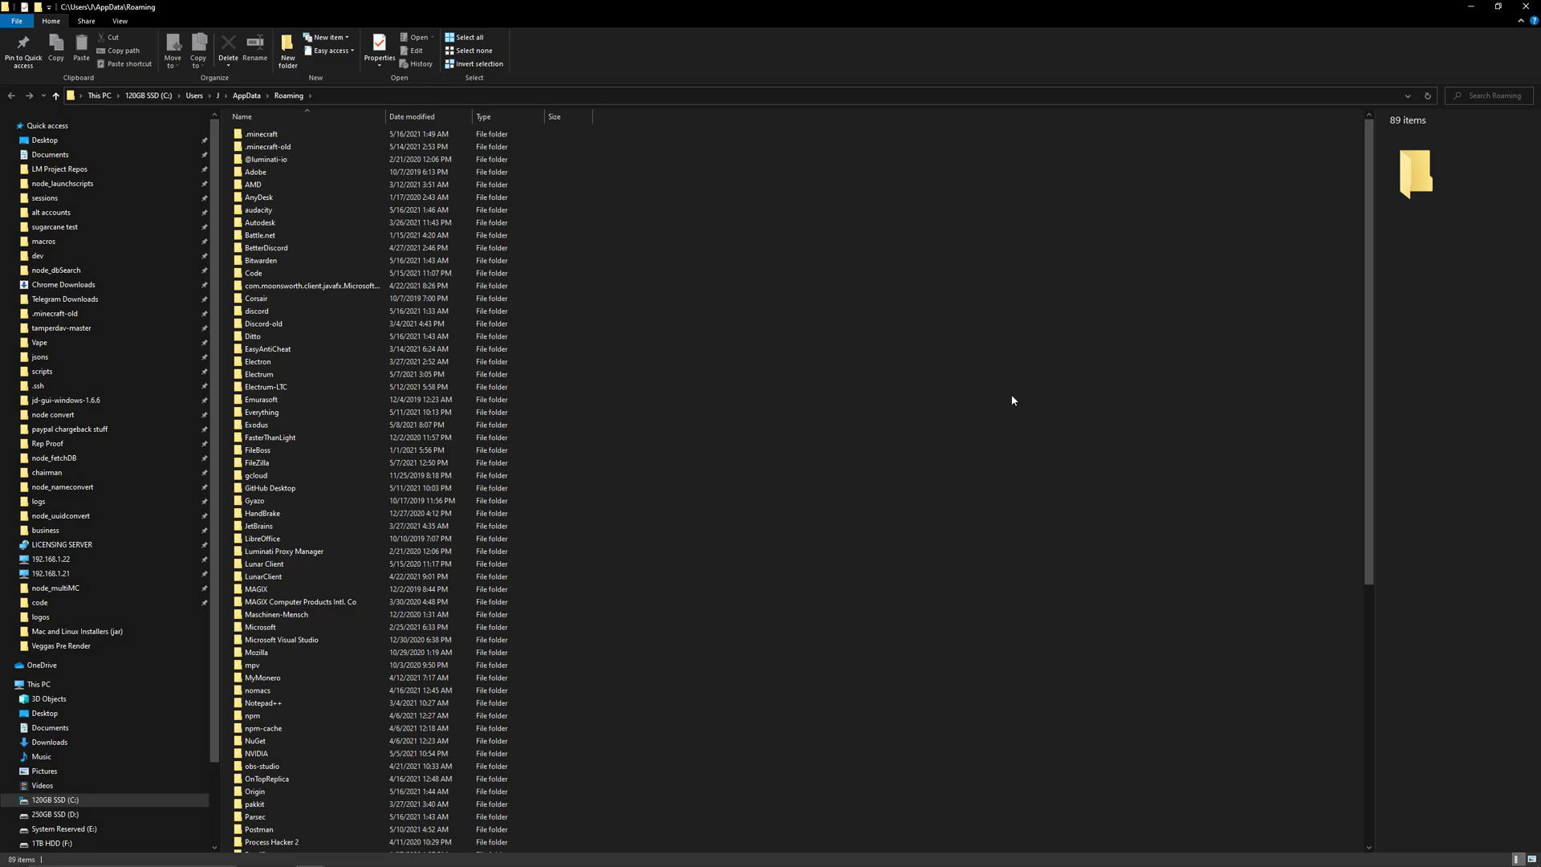
pyautogui.doubleClick(437, 134)
# Step: Create a new folder named Script Instances inside .minecraft
pyautogui.rightClick(425, 338)
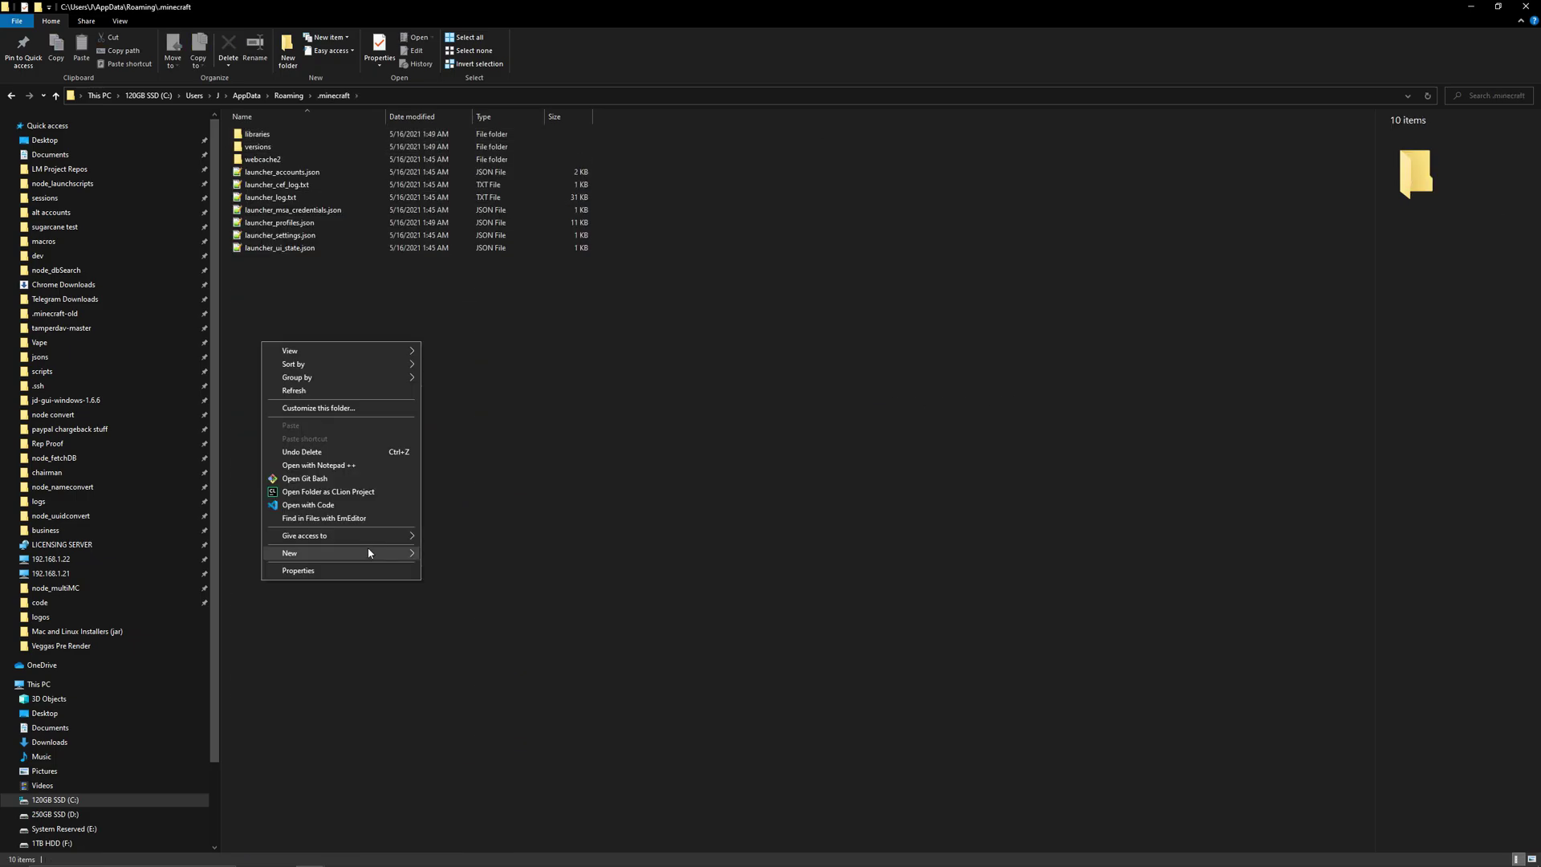
pyautogui.moveTo(395, 552)
pyautogui.click(469, 553)
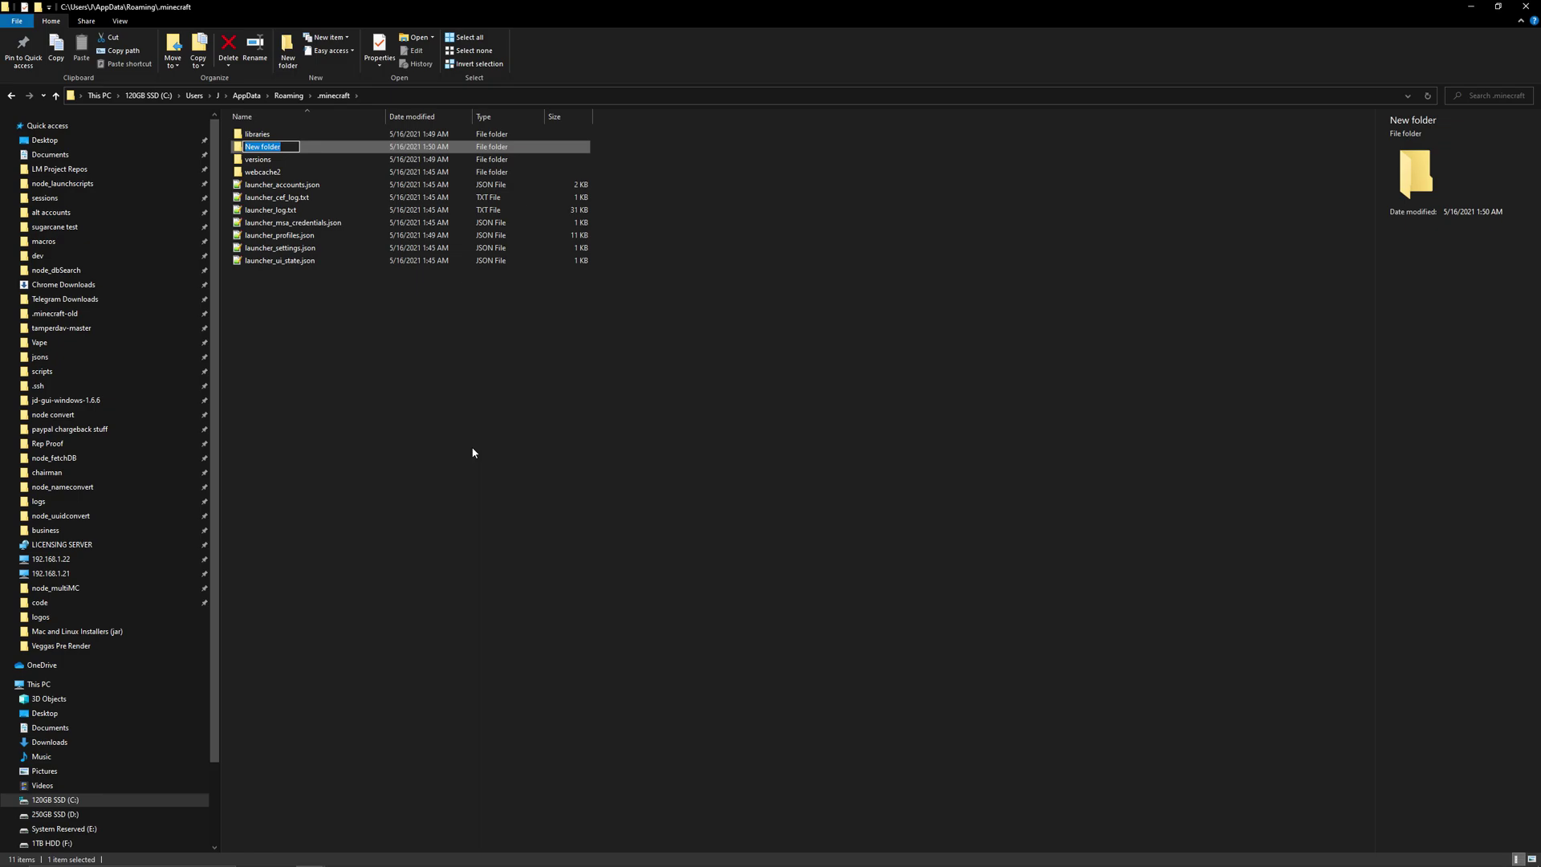
pyautogui.write('Script Instances')
pyautogui.press('Return')
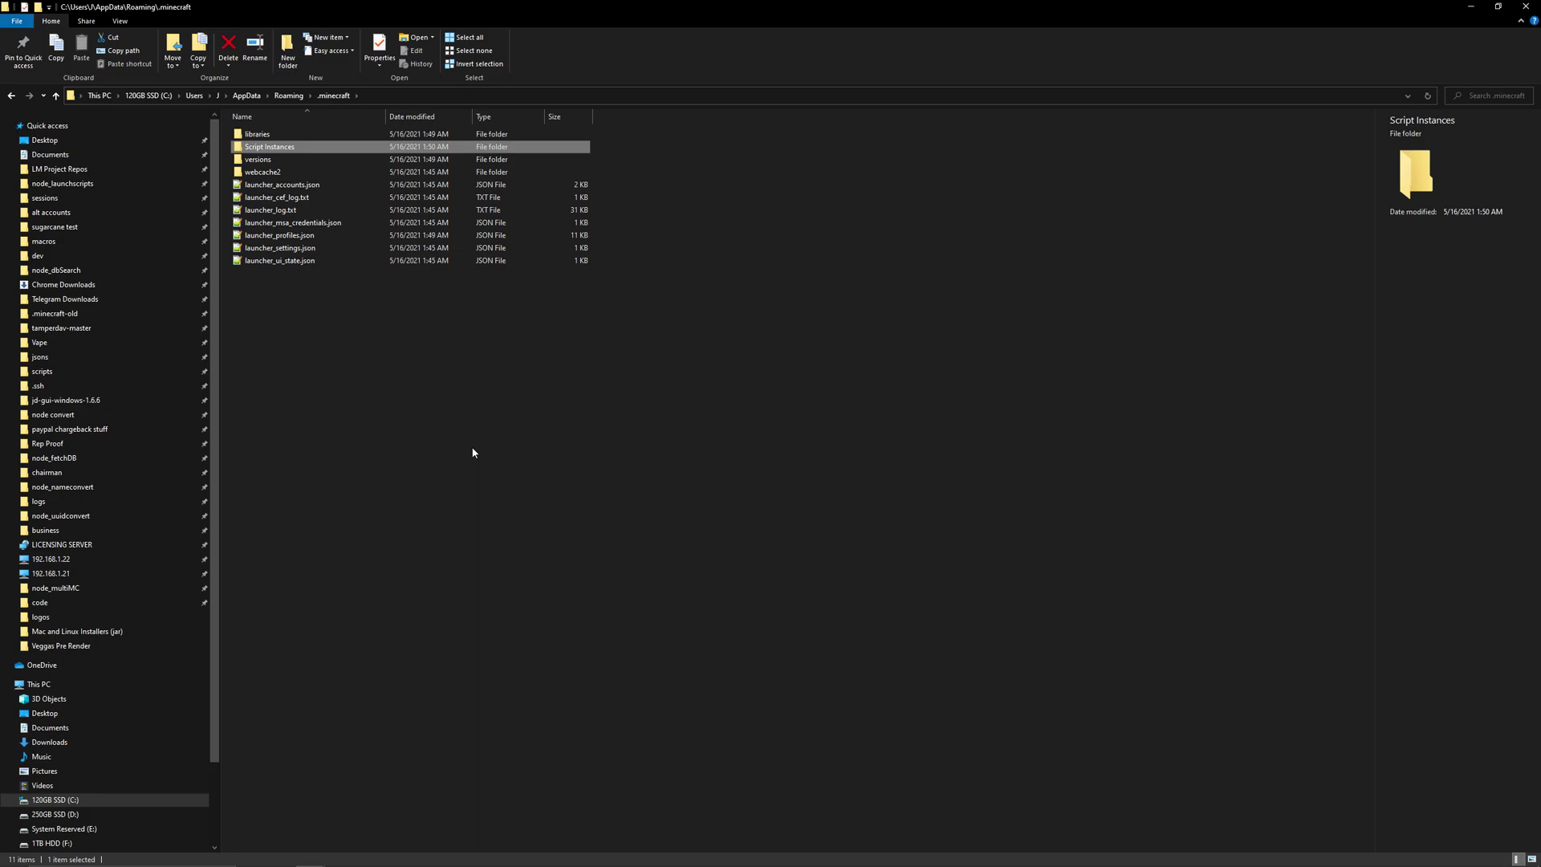
# Step: Show Script Instances and Vanilla MC Launcher side by side, and copy the Instance folder into Script Instances
pyautogui.press('Return')
pyautogui.moveTo(585, 8); pyautogui.dragTo(1, 321)
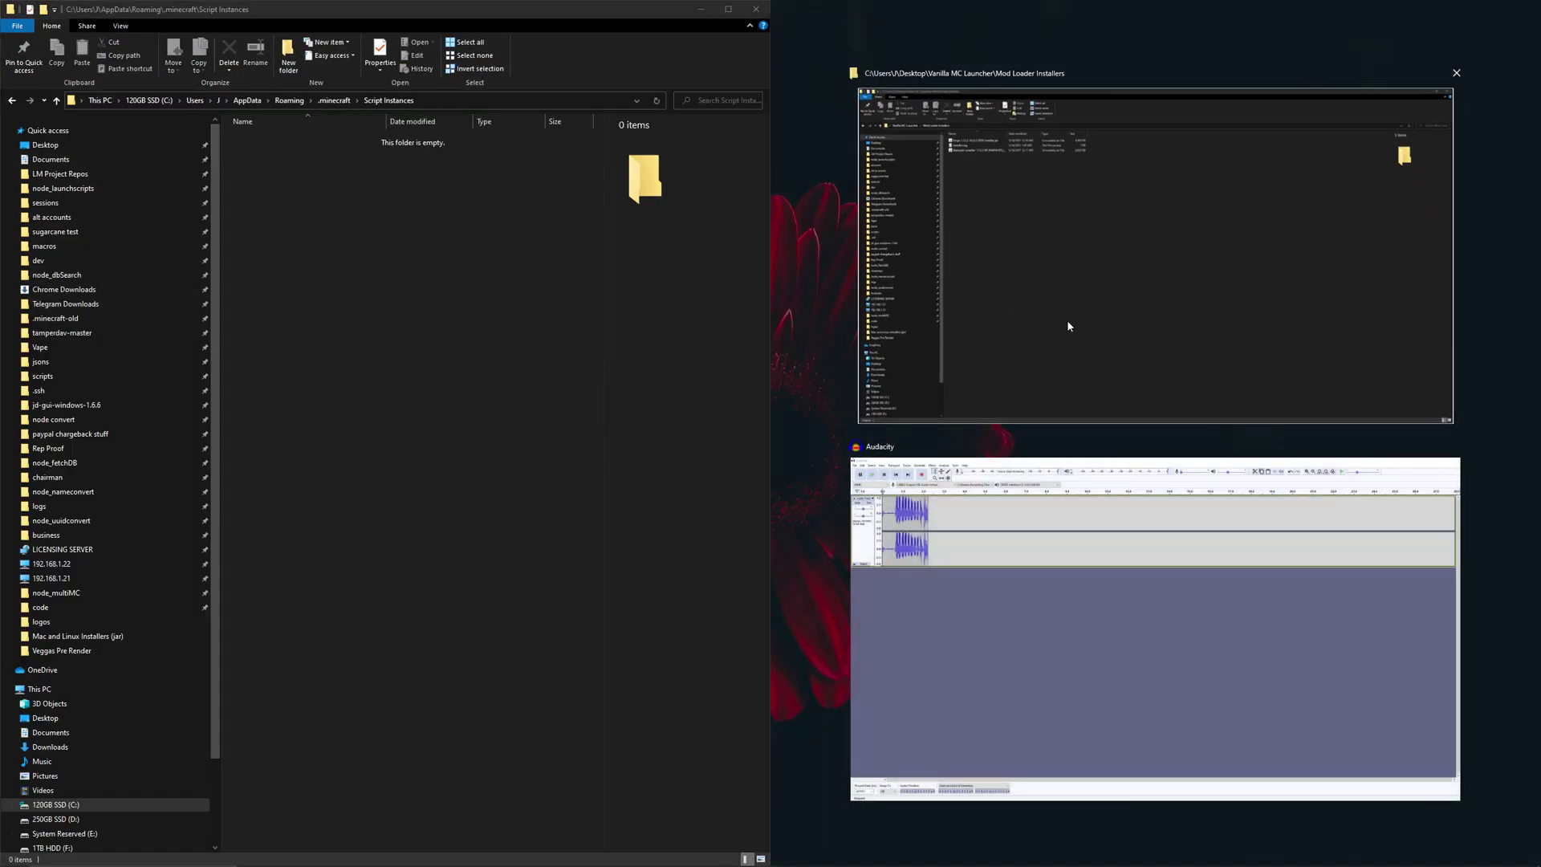
pyautogui.click(1067, 319)
pyautogui.click(902, 96)
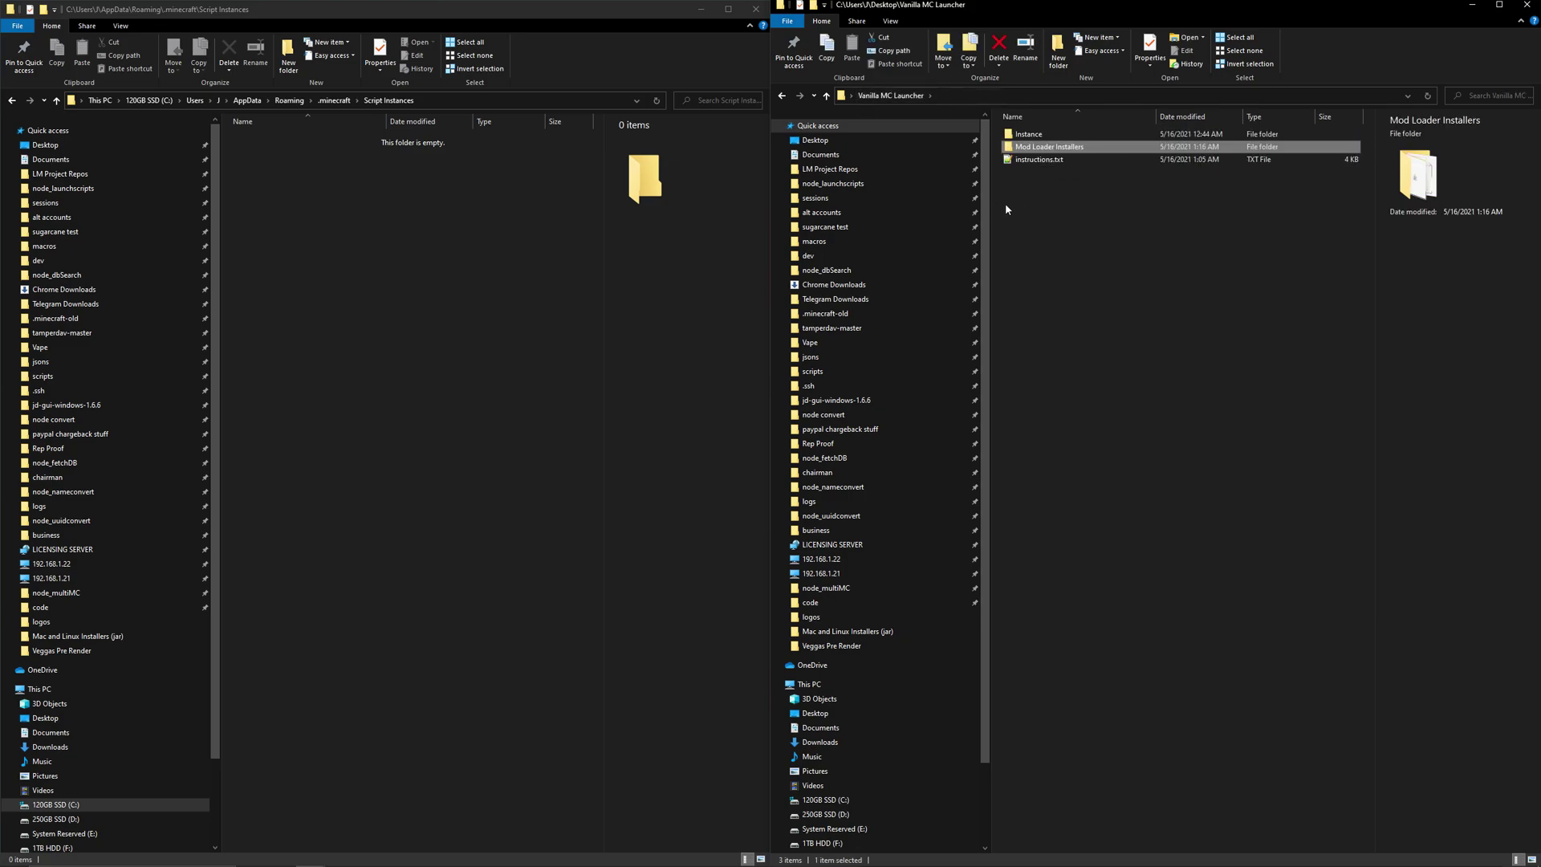
pyautogui.moveTo(997, 200); pyautogui.dragTo(613, 196)
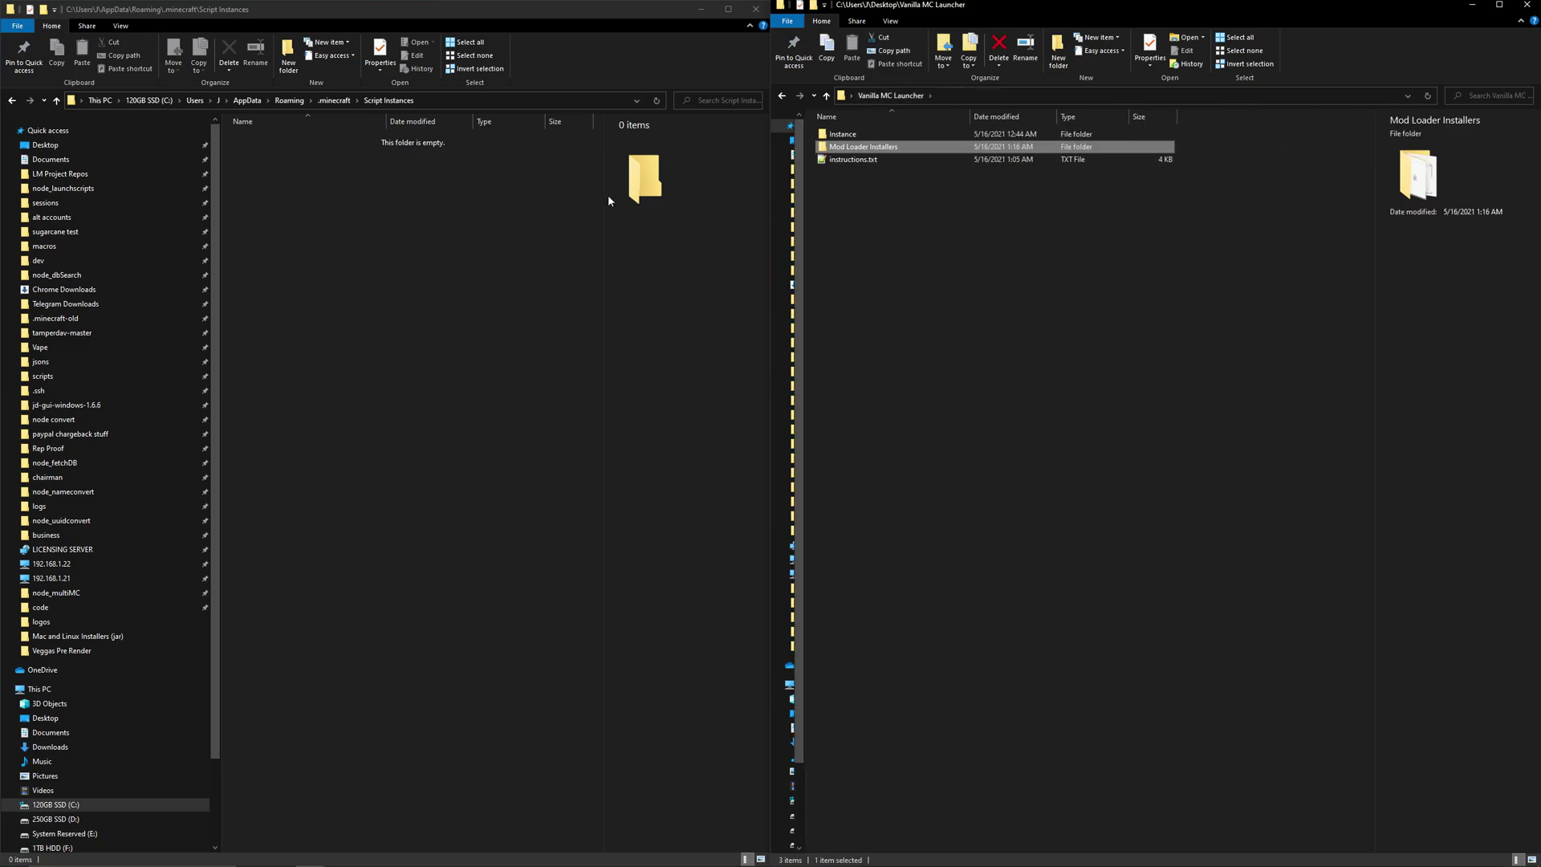
pyautogui.click(926, 229)
pyautogui.moveTo(843, 134); pyautogui.dragTo(414, 301)
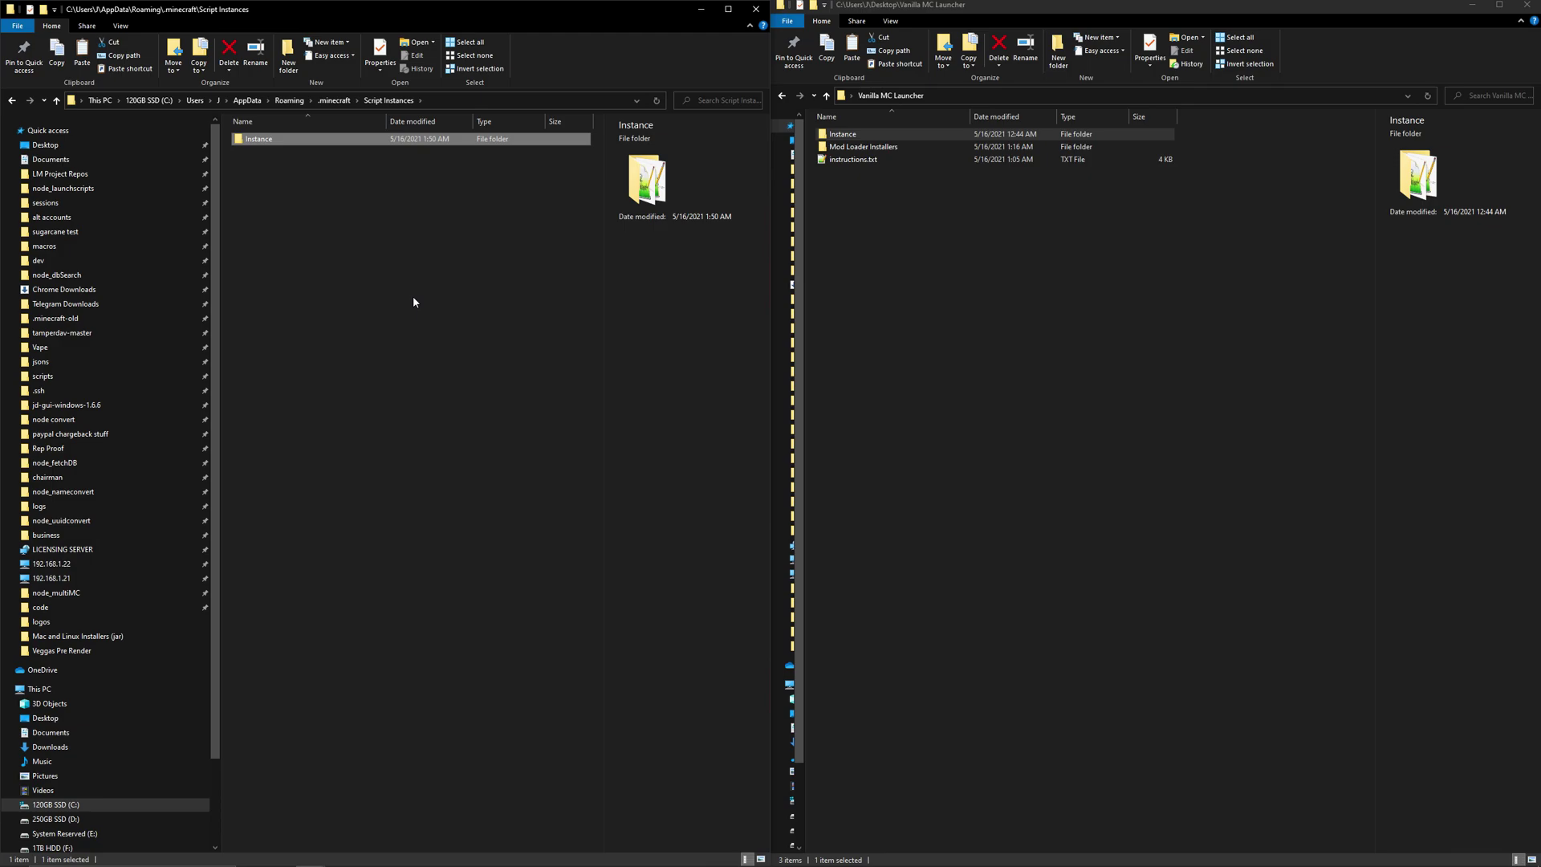
# Step: Rename the copied Instance folder as coolpickles and add a second copy named example in Script Instances
pyautogui.press('F2')
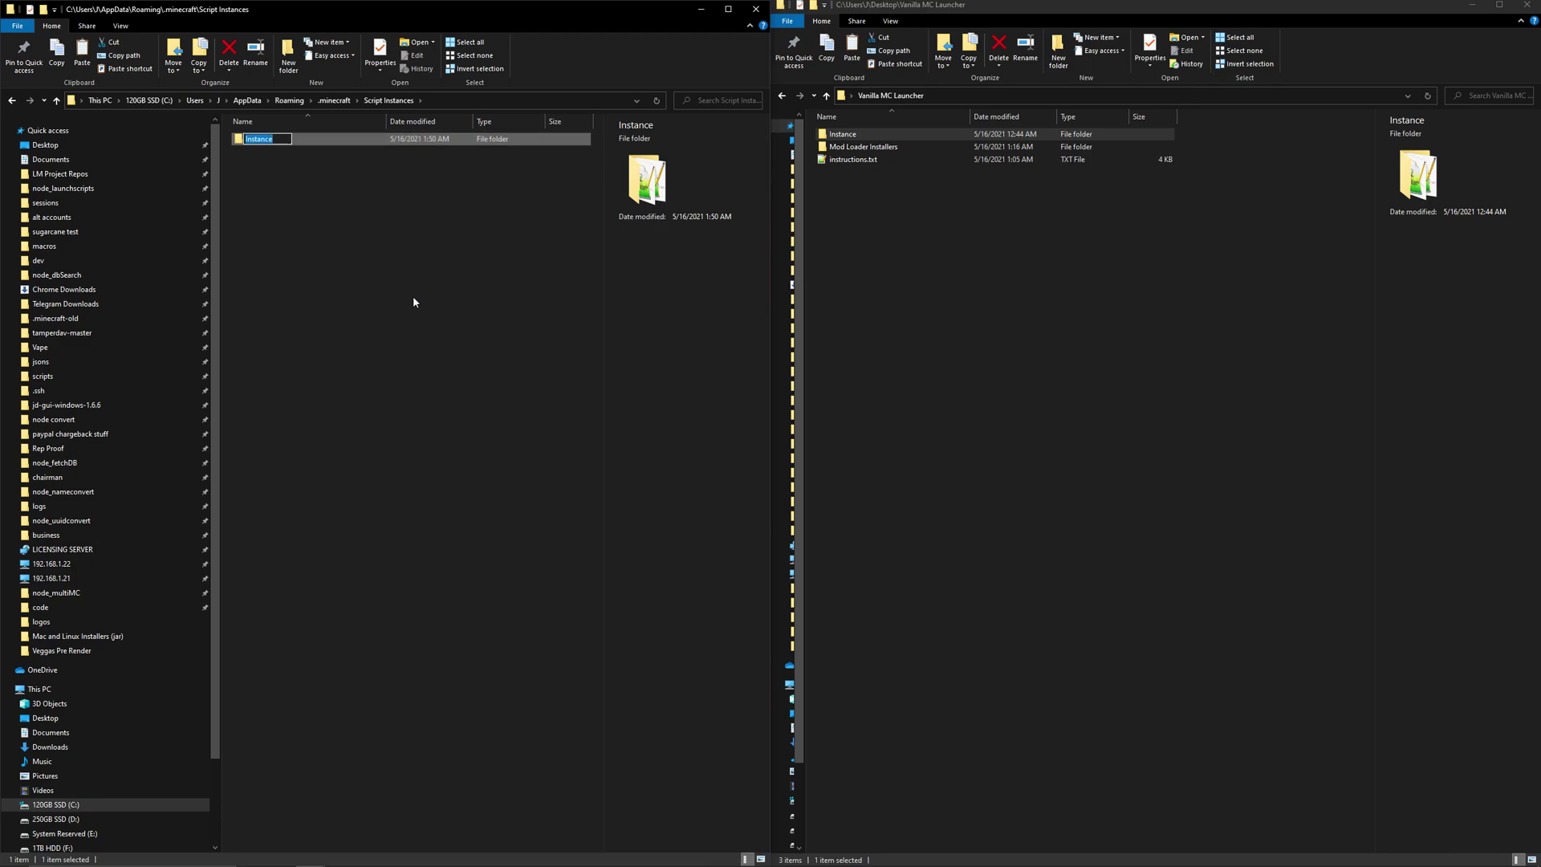
pyautogui.write('coolpickles')
pyautogui.press('Return')
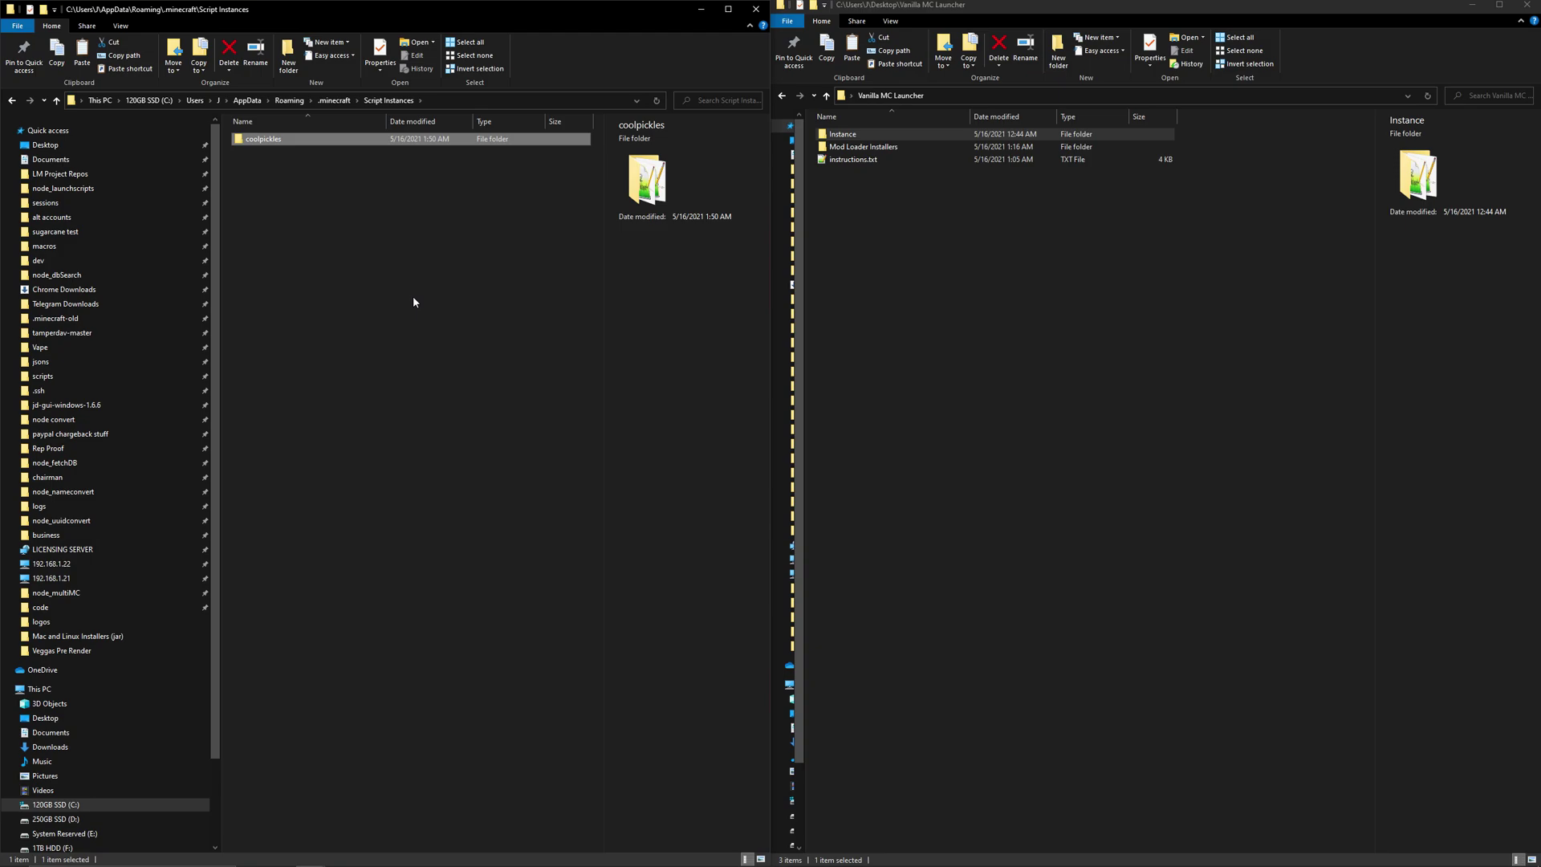
pyautogui.hotkey('ctrl', 'v')
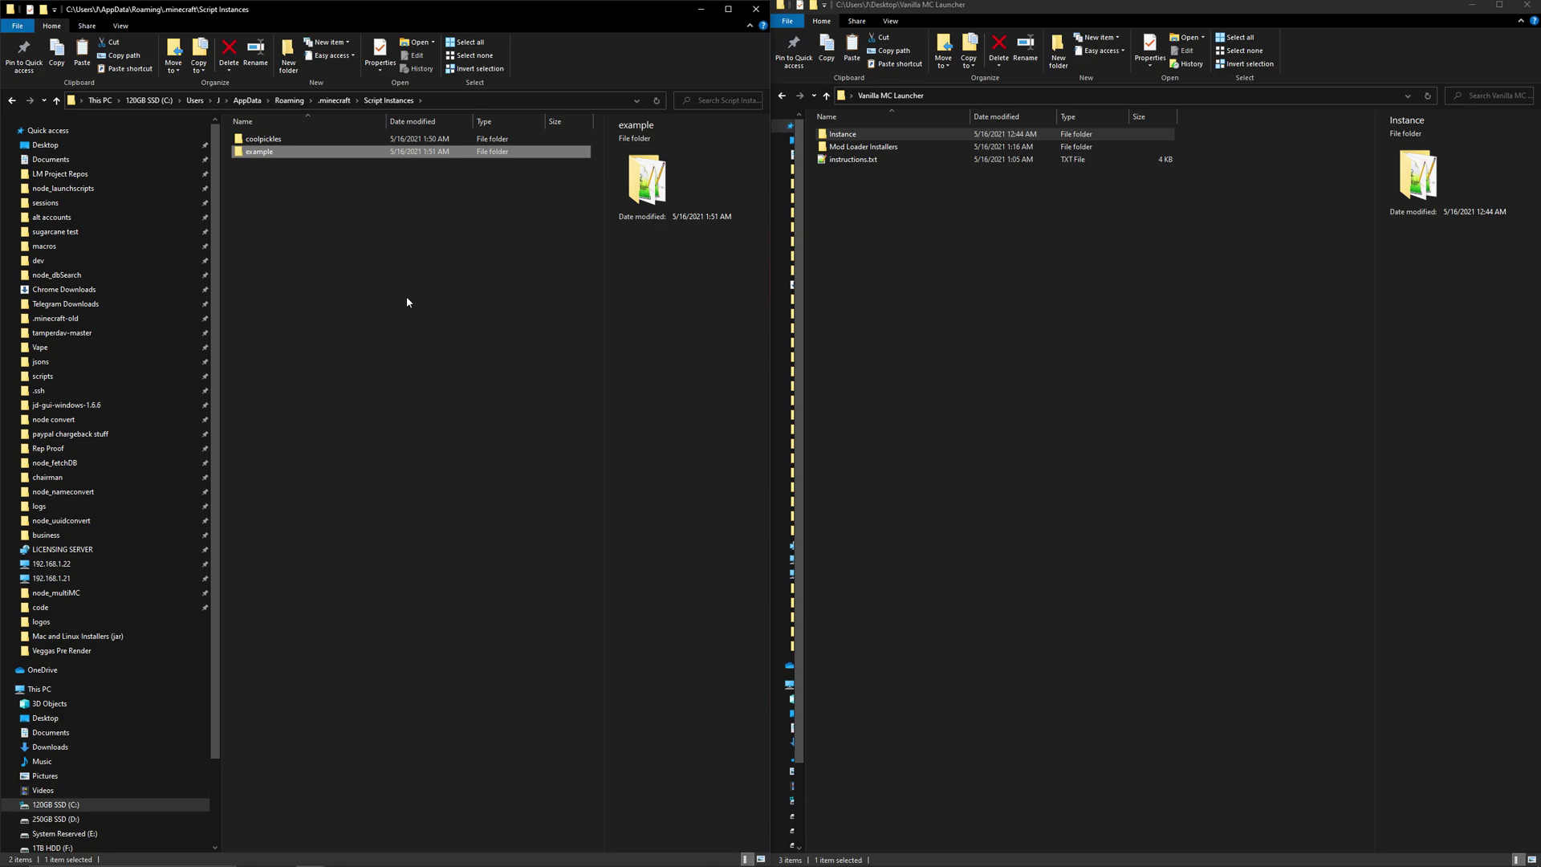
# Step: Open the coolpickles folder and copy its full path
pyautogui.doubleClick(341, 140)
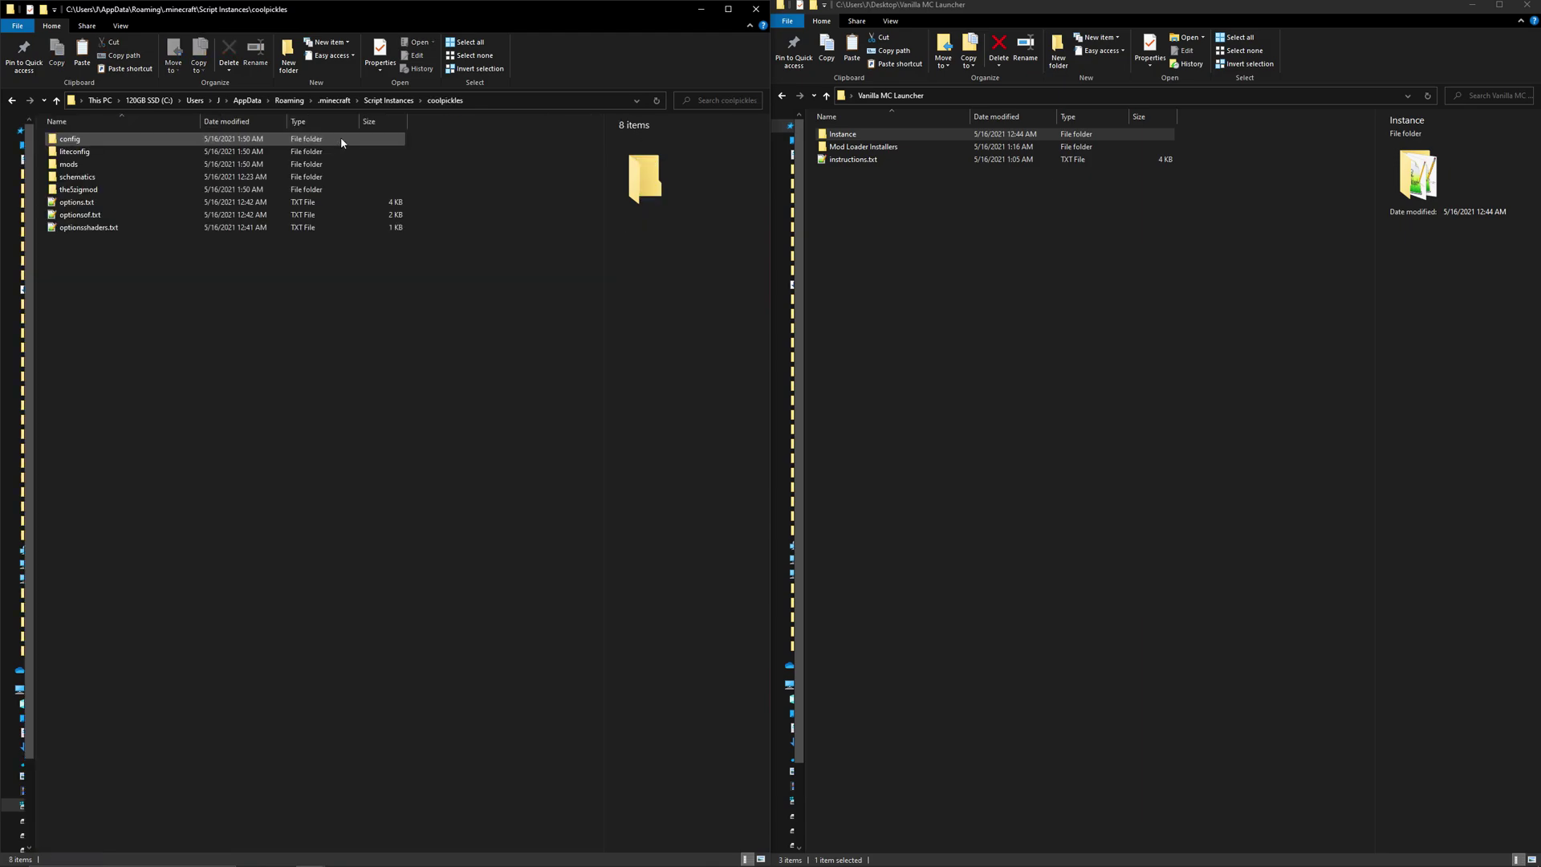
pyautogui.click(536, 103)
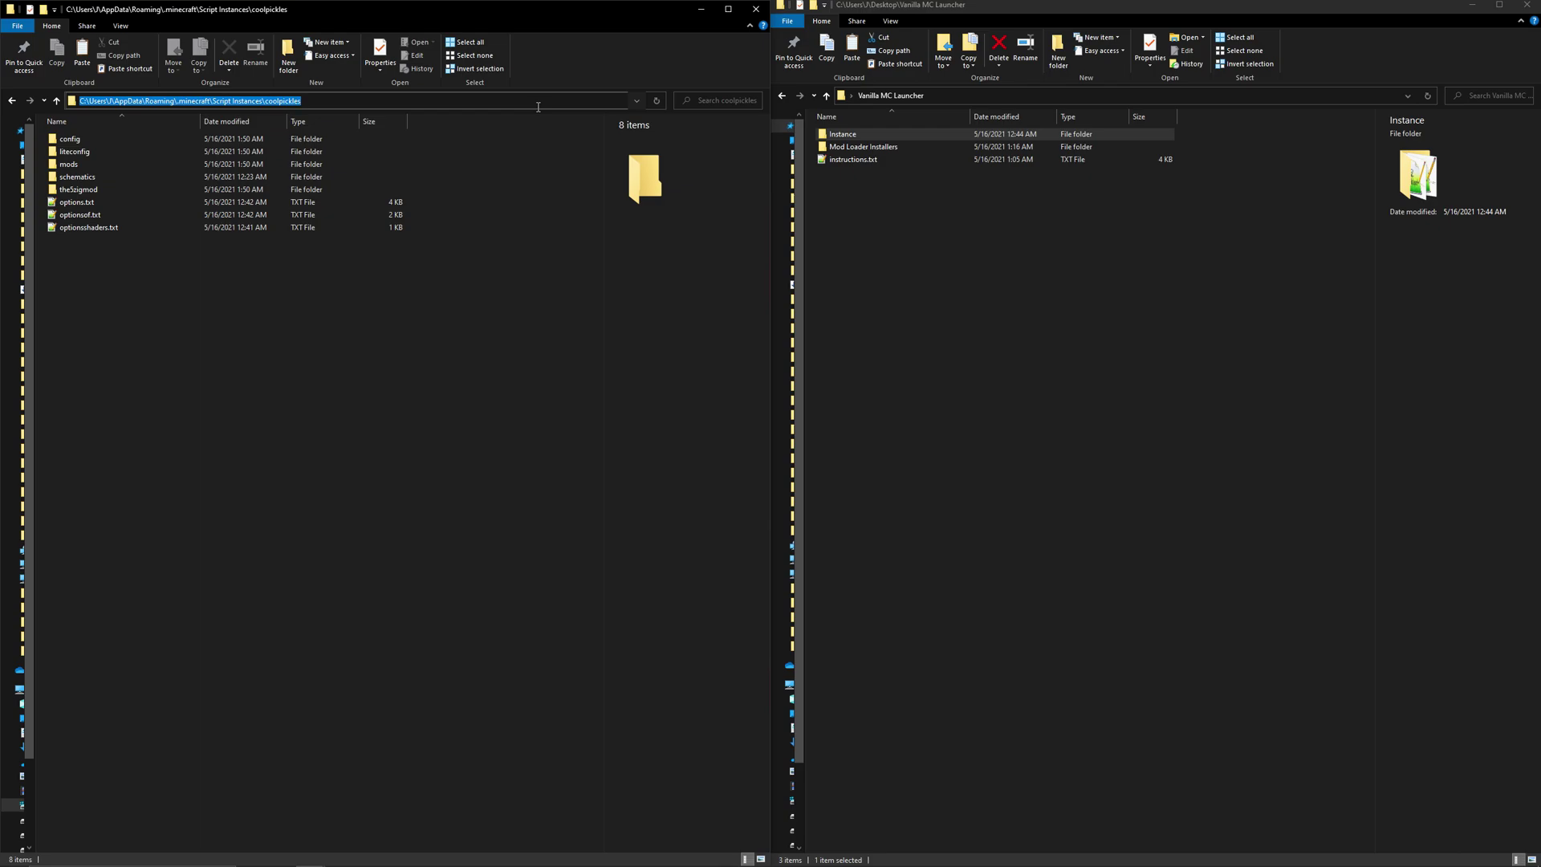
pyautogui.hotkey('ctrl', 'c')
pyautogui.click(518, 339)
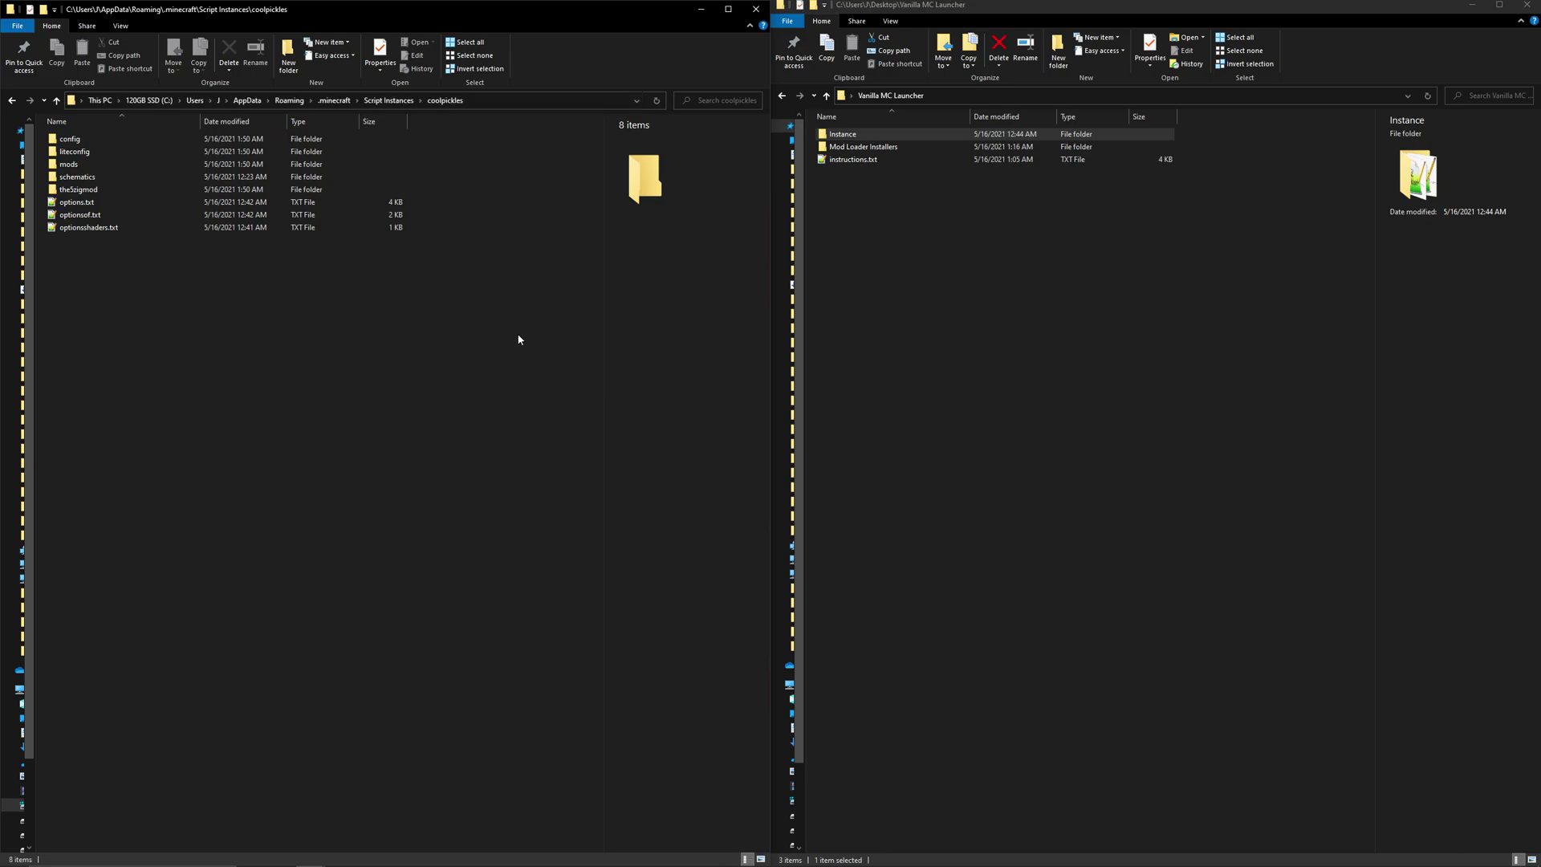
# Step: Switch to the Minecraft Launcher and start a new Java Edition installation
pyautogui.press('super')
pyautogui.write('mine')
pyautogui.press('Return')
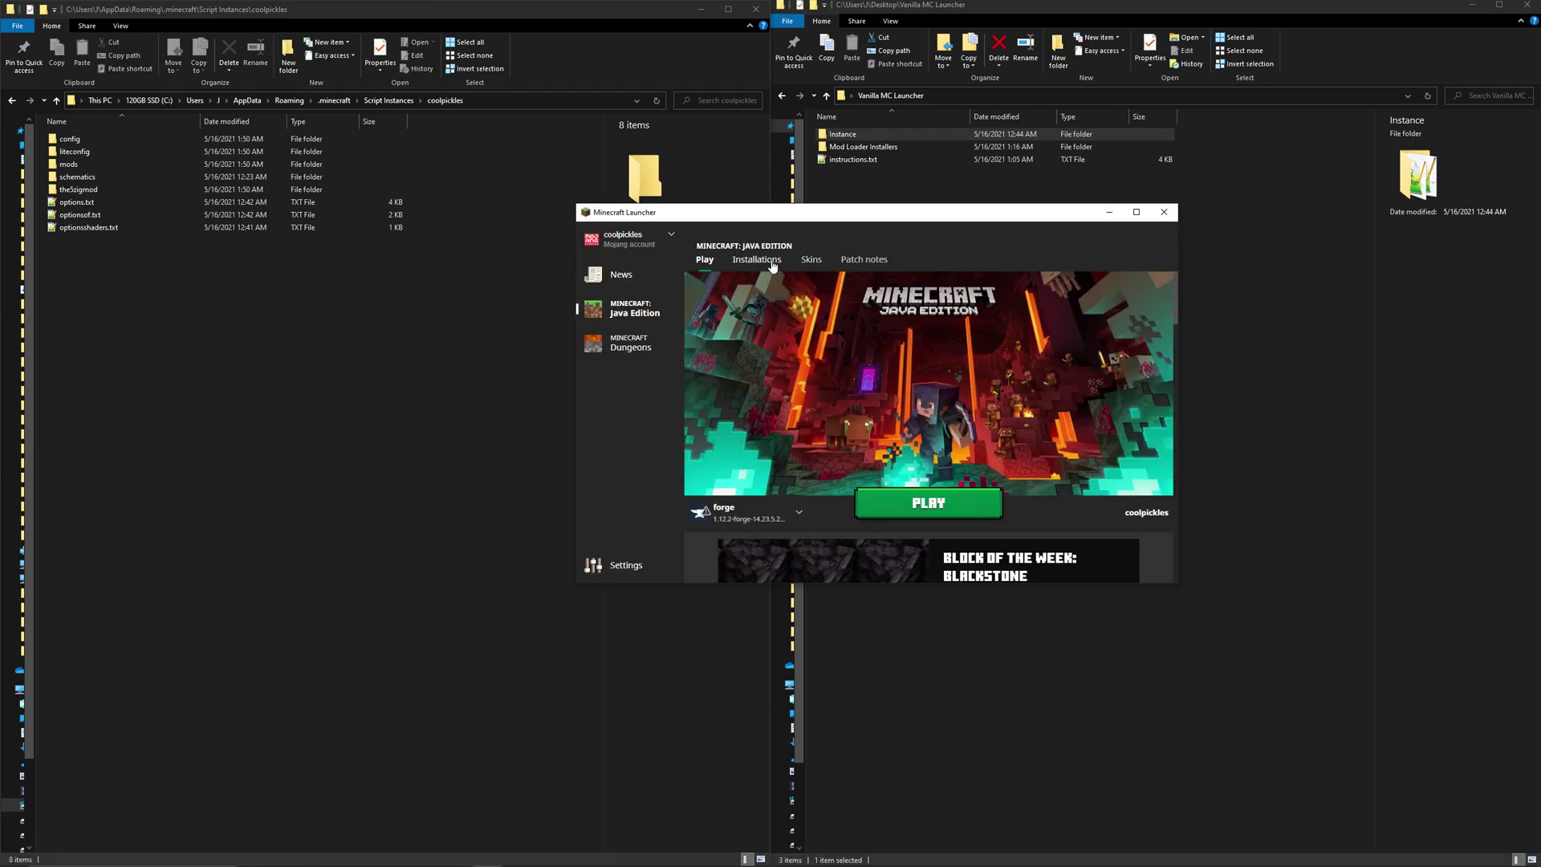
pyautogui.click(756, 259)
pyautogui.click(739, 335)
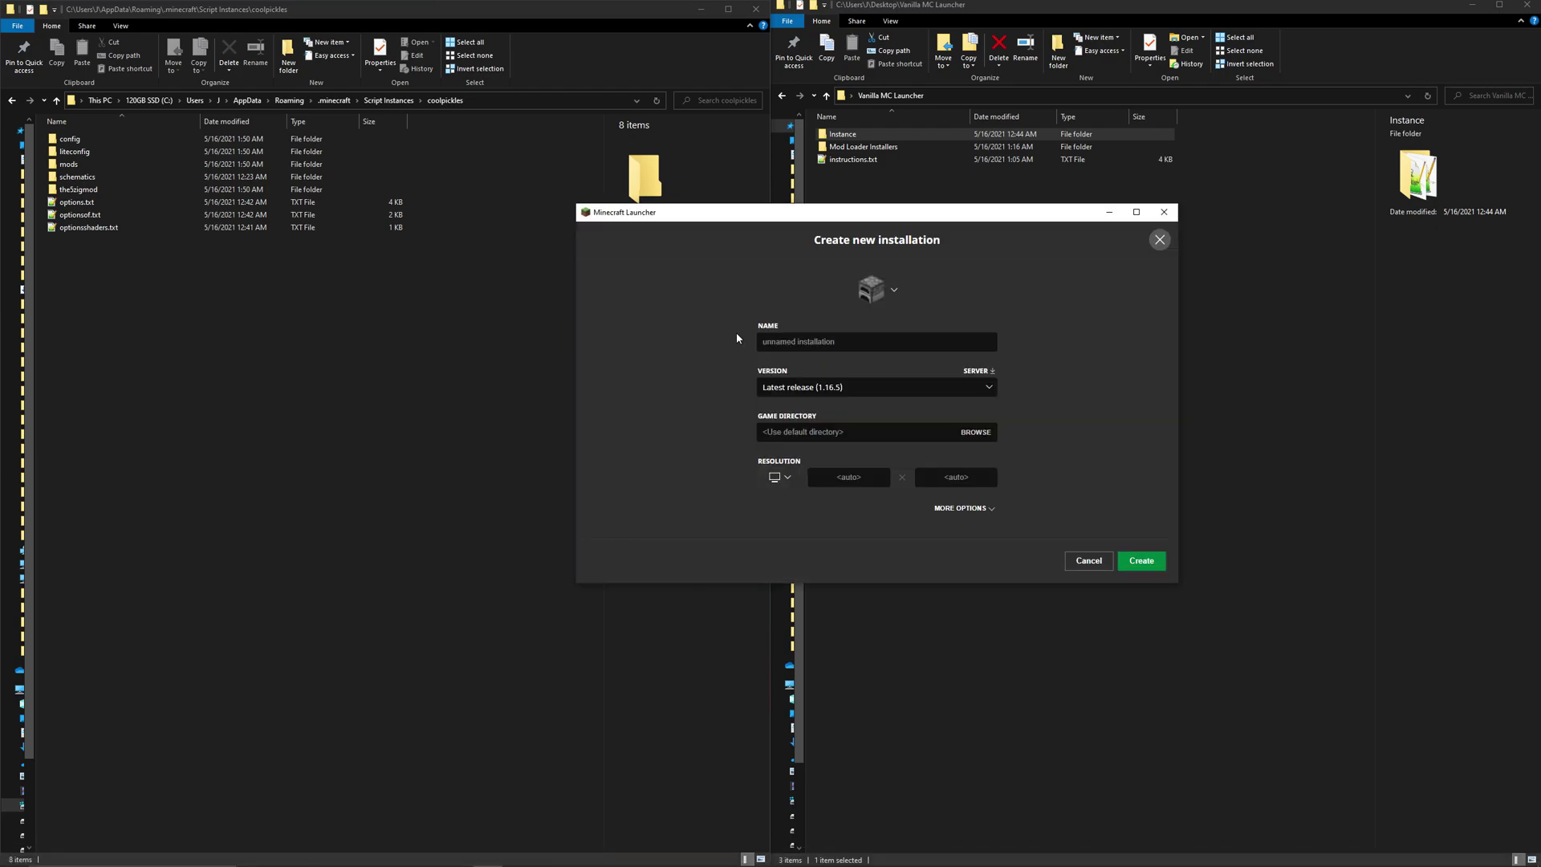
# Step: Set the installation's version to release 1.12.2-LiteLoader1.12.2-1.12.2-forge-14.23.5.2855
pyautogui.click(876, 389)
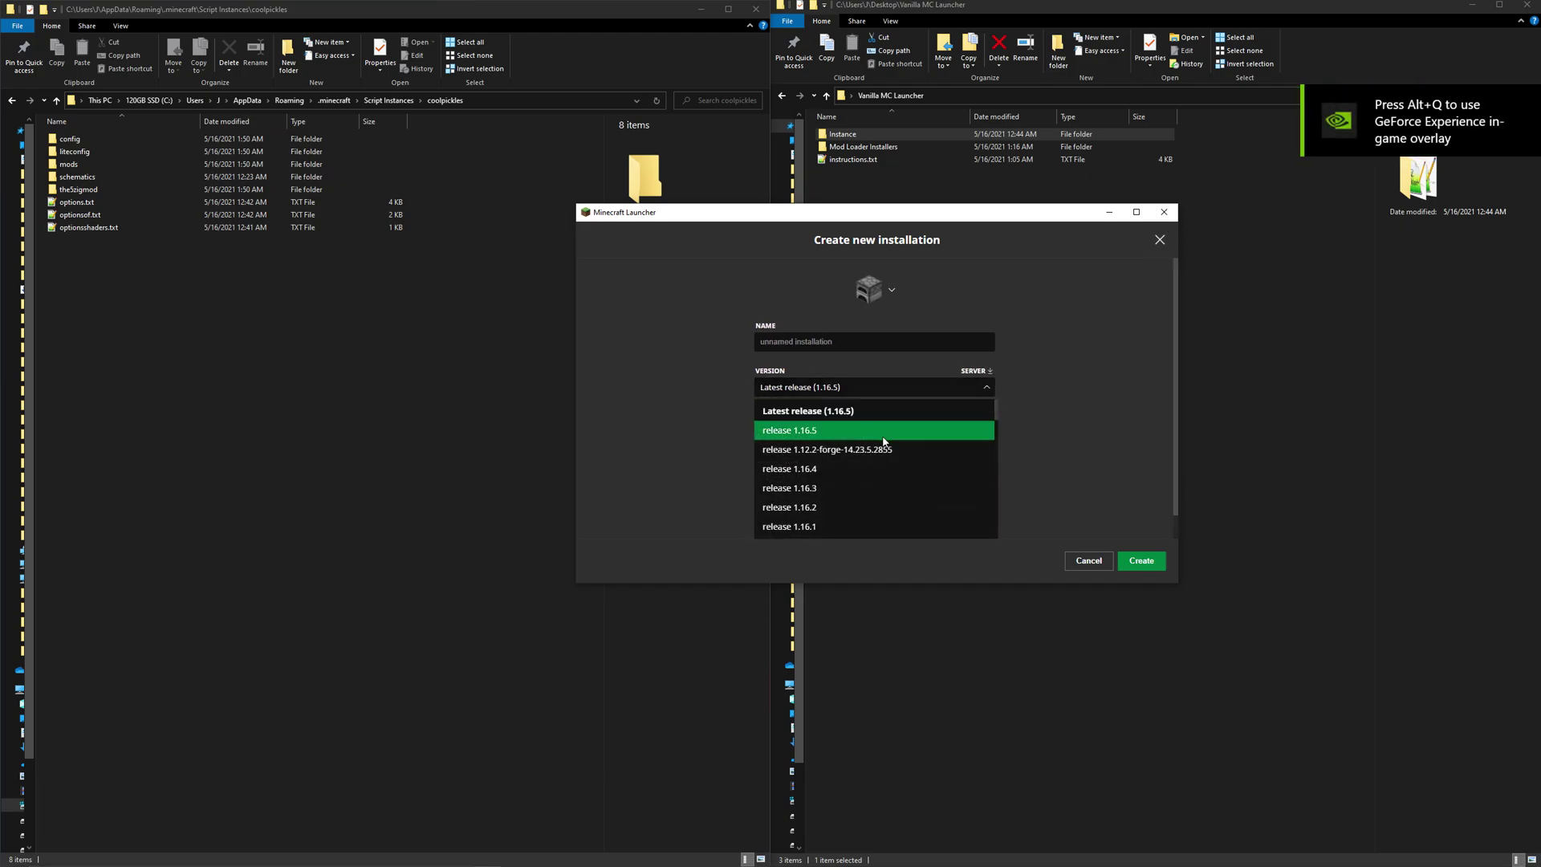
pyautogui.scroll(-10, 880, 440)
pyautogui.scroll(4, 880, 444)
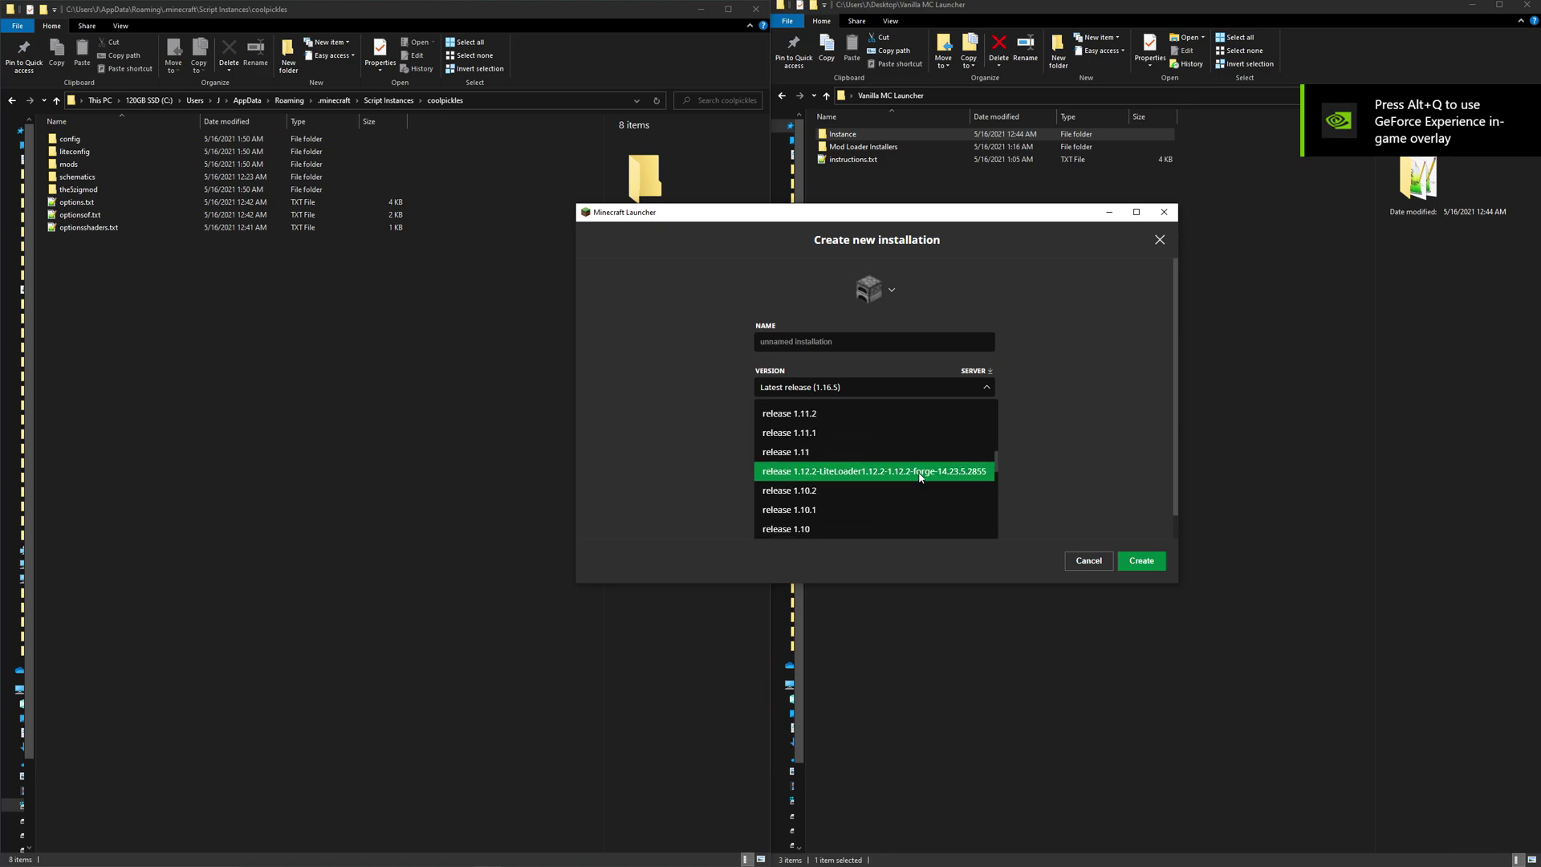
pyautogui.click(920, 474)
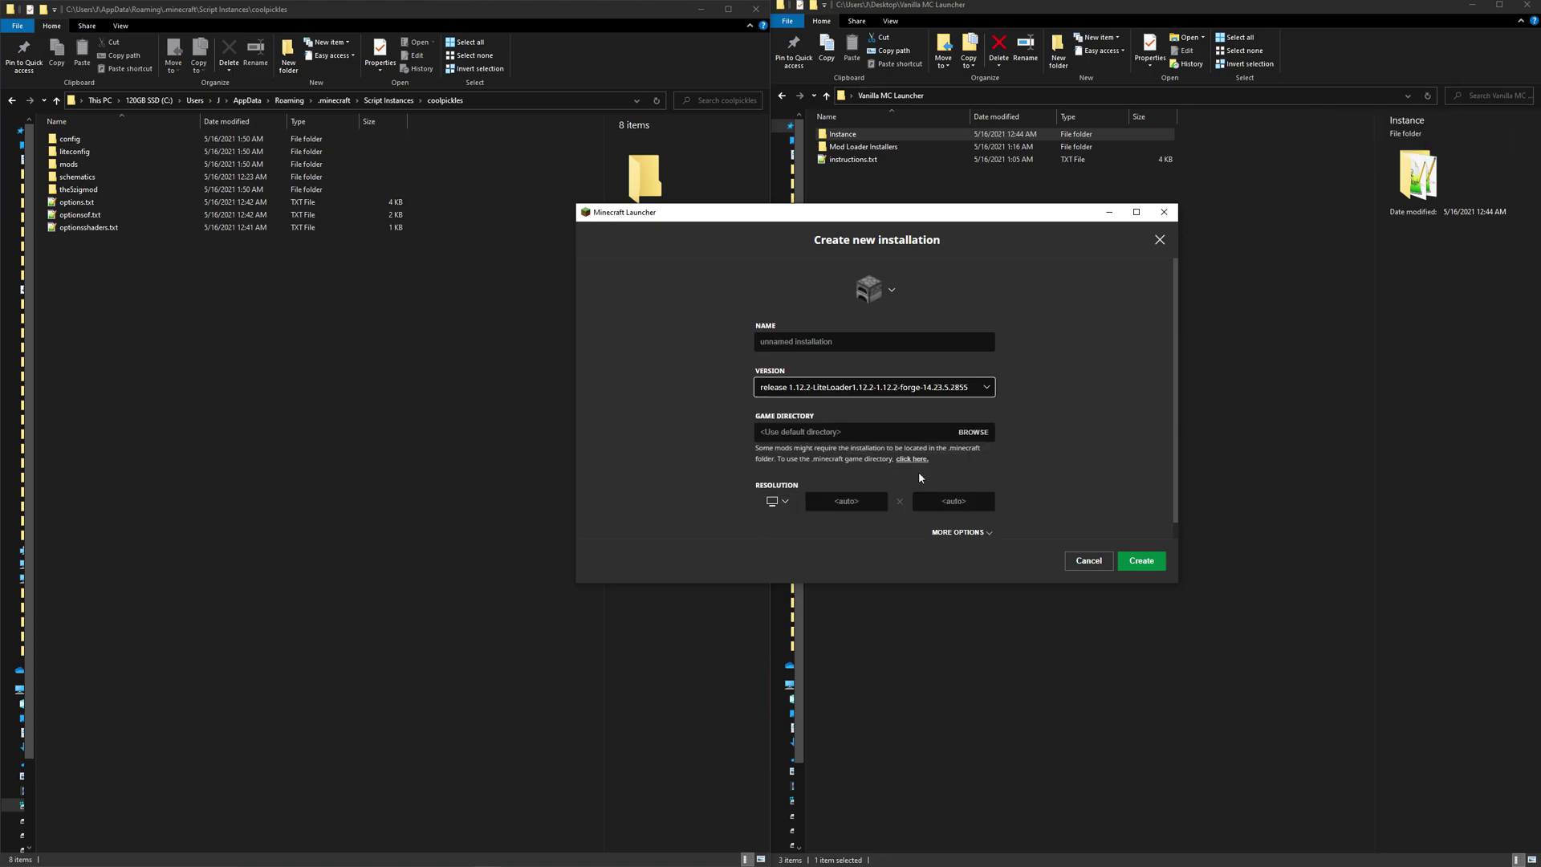
# Step: Set the installation's game directory to the path copied from the coolpickles folder in Script Instances
pyautogui.click(864, 438)
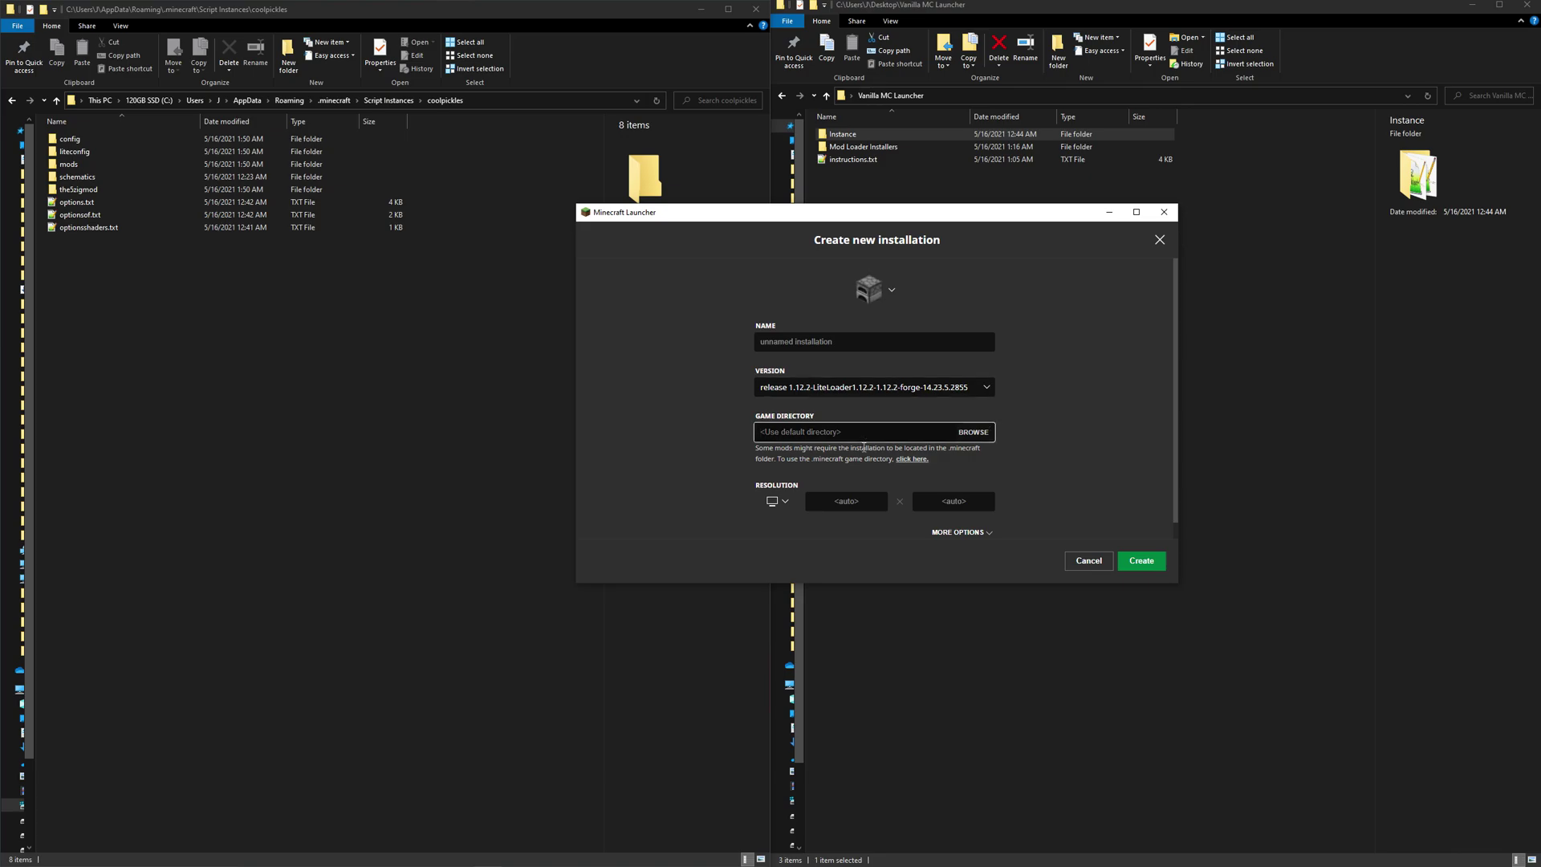
pyautogui.click(486, 100)
pyautogui.hotkey('ctrl', 'c')
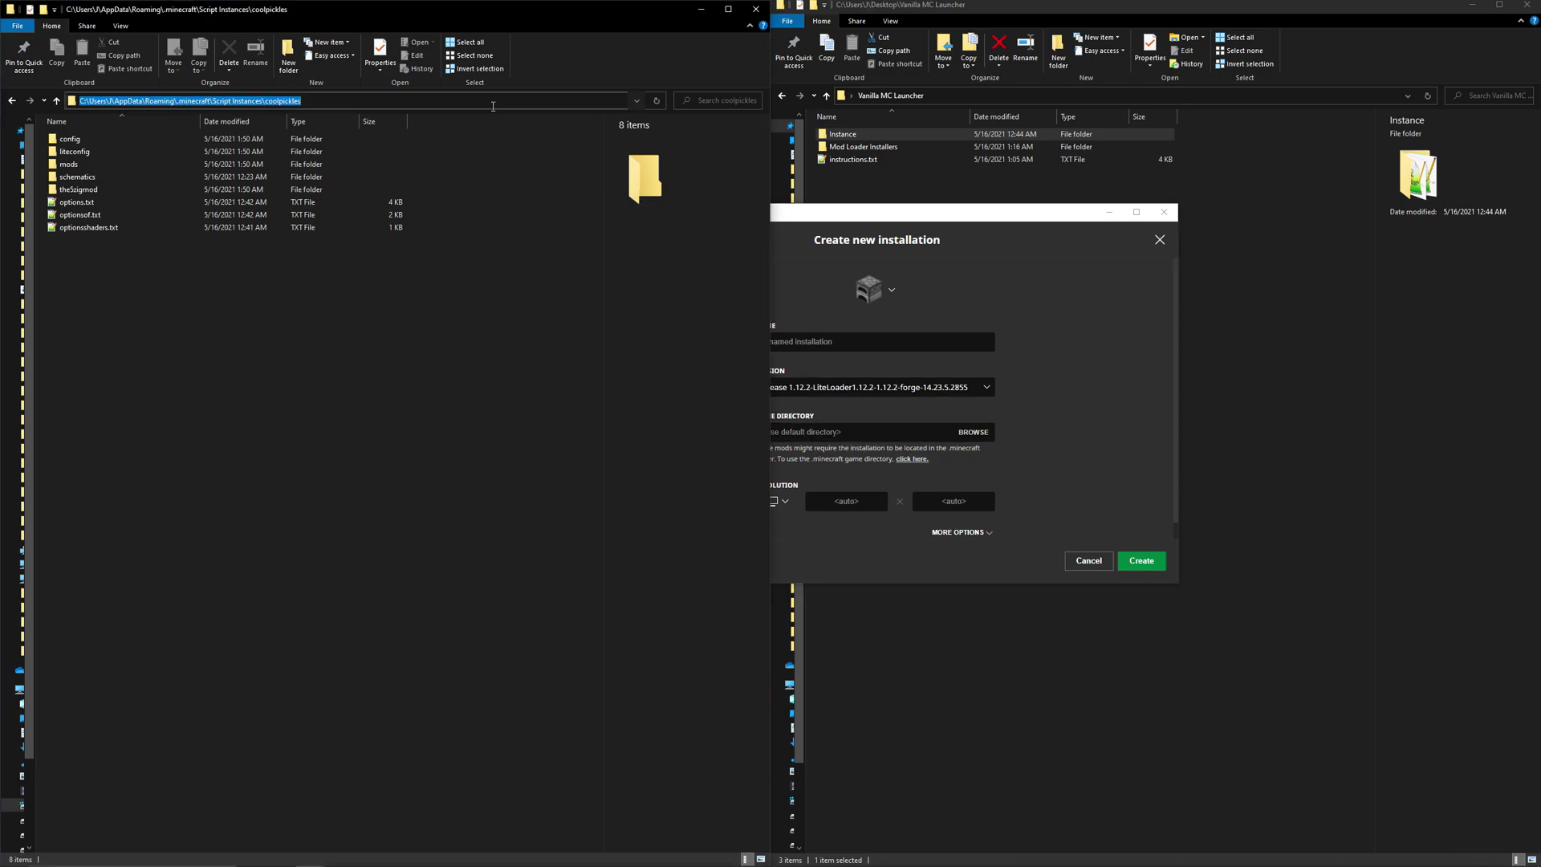
pyautogui.click(842, 443)
pyautogui.hotkey('ctrl', 'v')
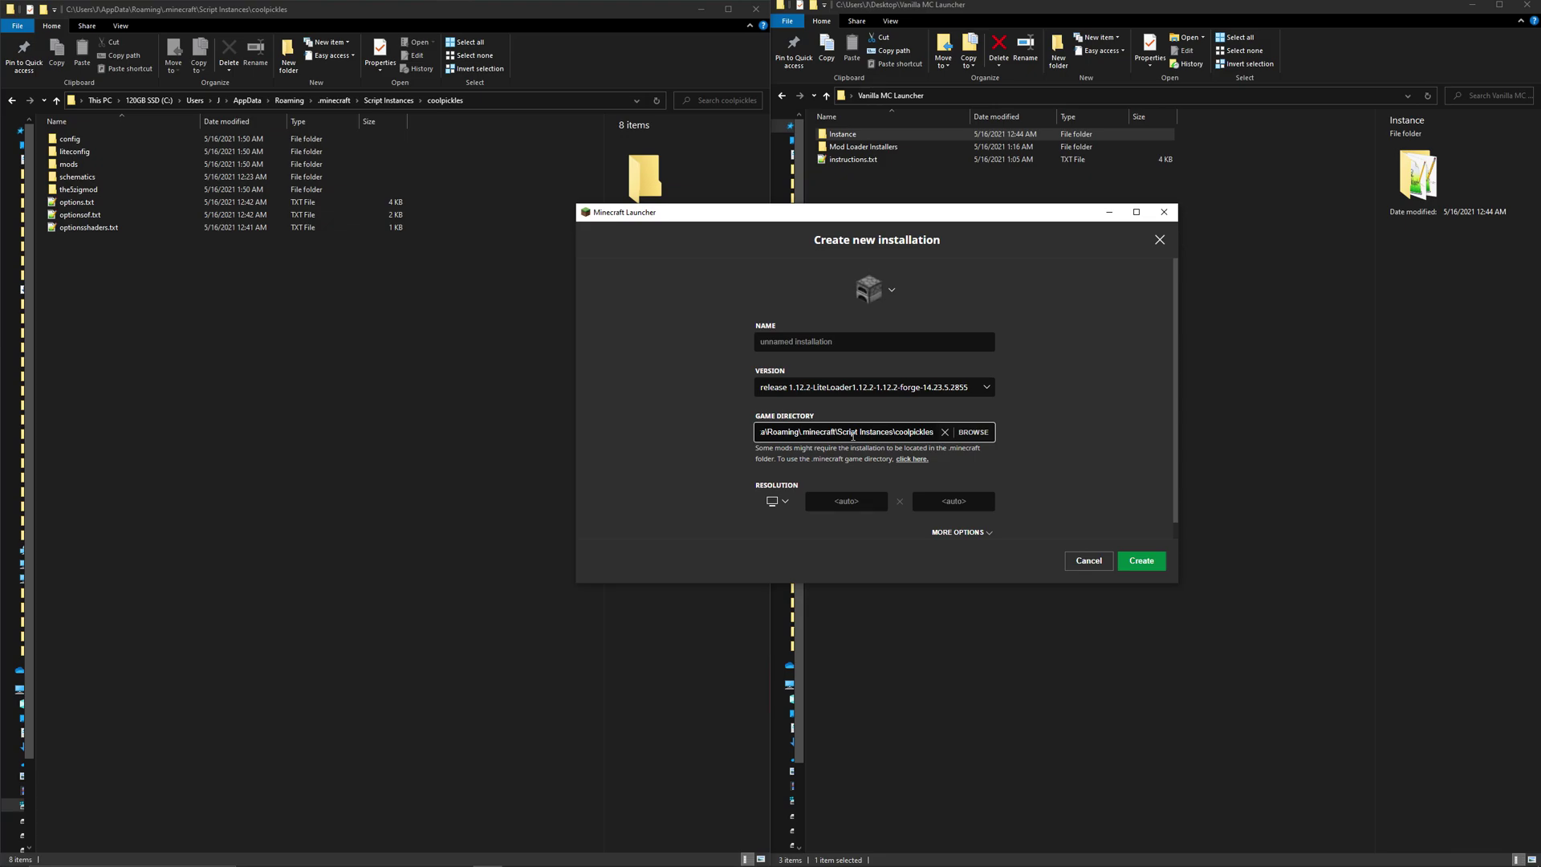
# Step: Name the installation coolpickles and expand its additional options to show the Java executable and JVM arguments
pyautogui.click(838, 346)
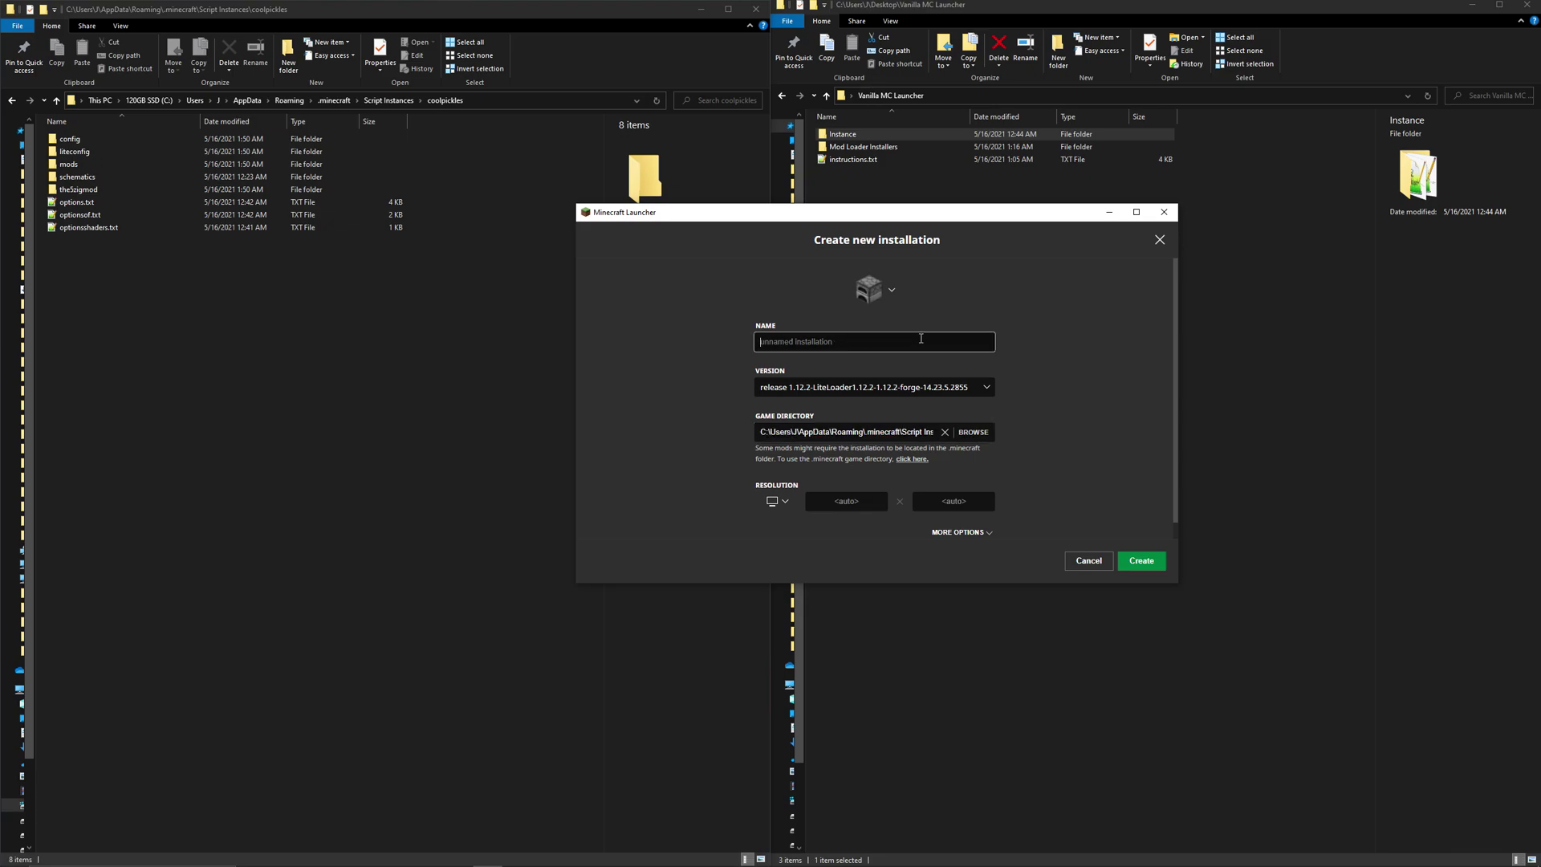
pyautogui.write('coolpickles')
pyautogui.click(1058, 437)
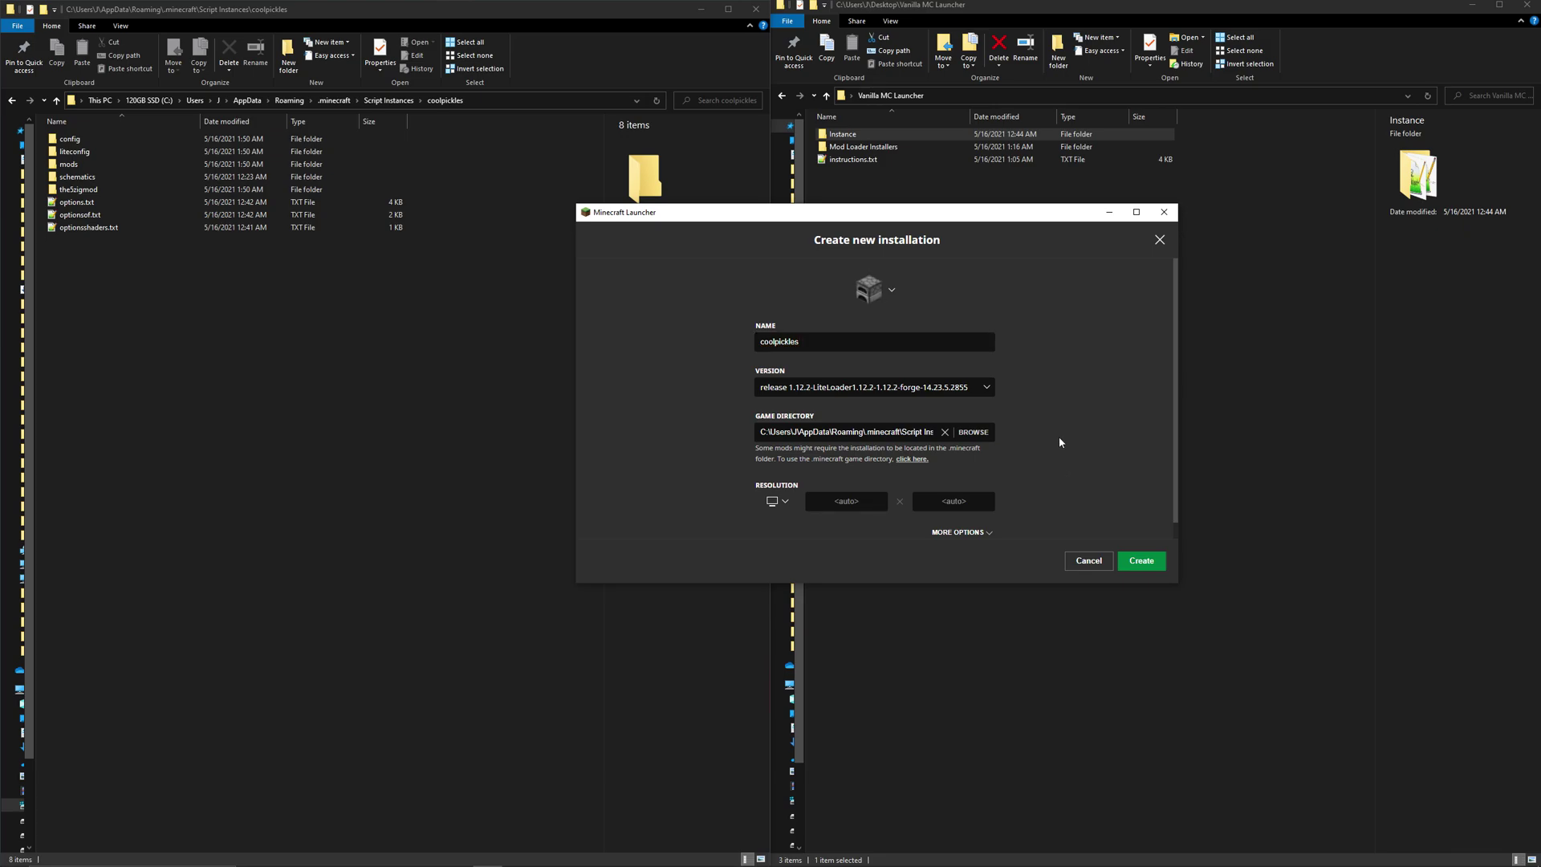
pyautogui.click(986, 533)
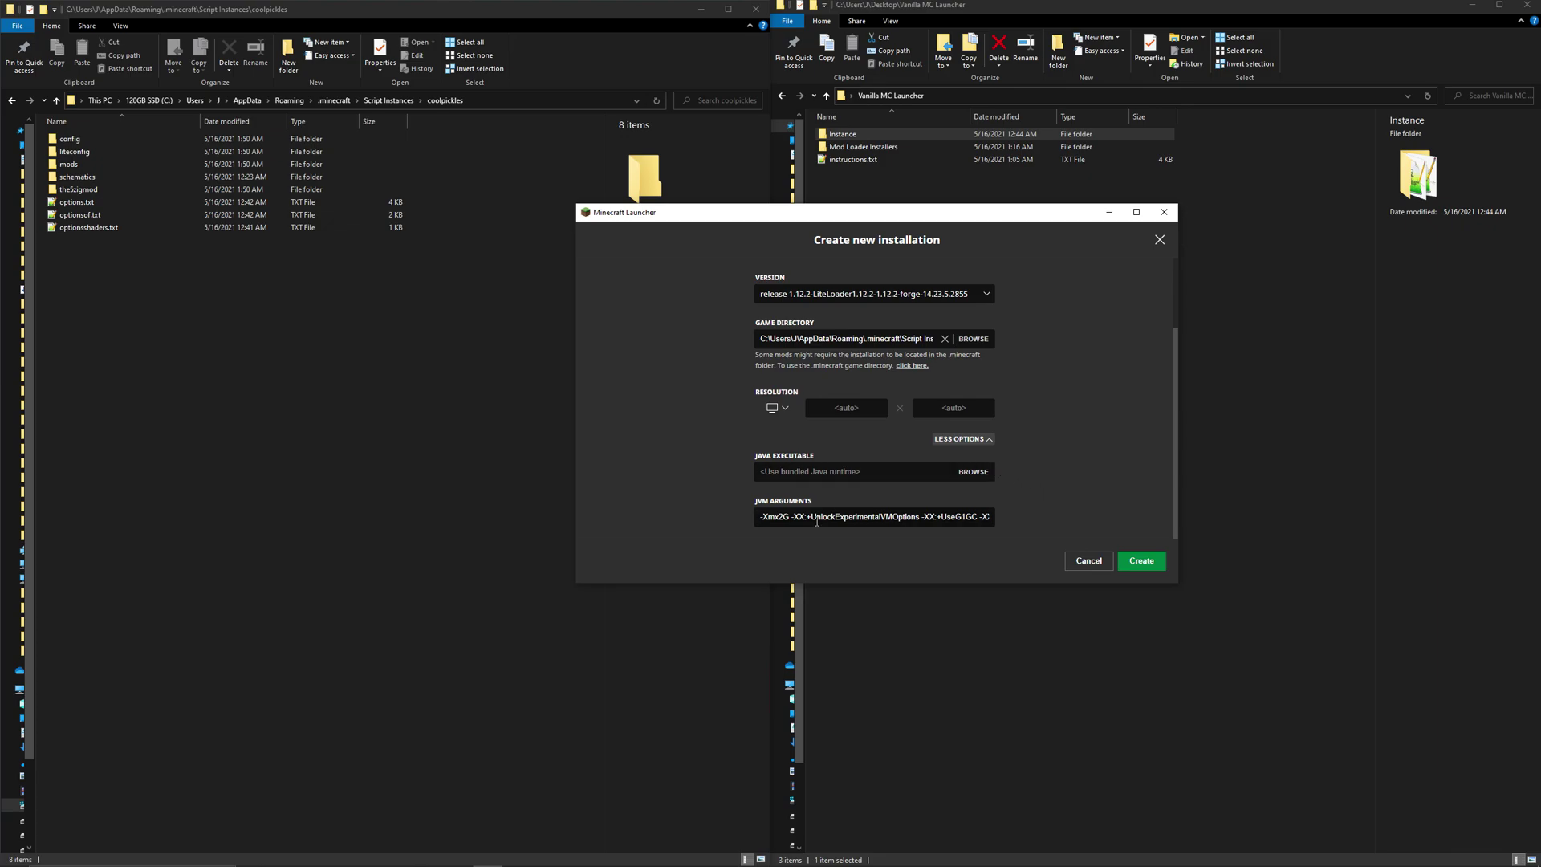
# Step: Check the maximum memory value in the JVM arguments and create the coolpickles installation
pyautogui.doubleClick(772, 523)
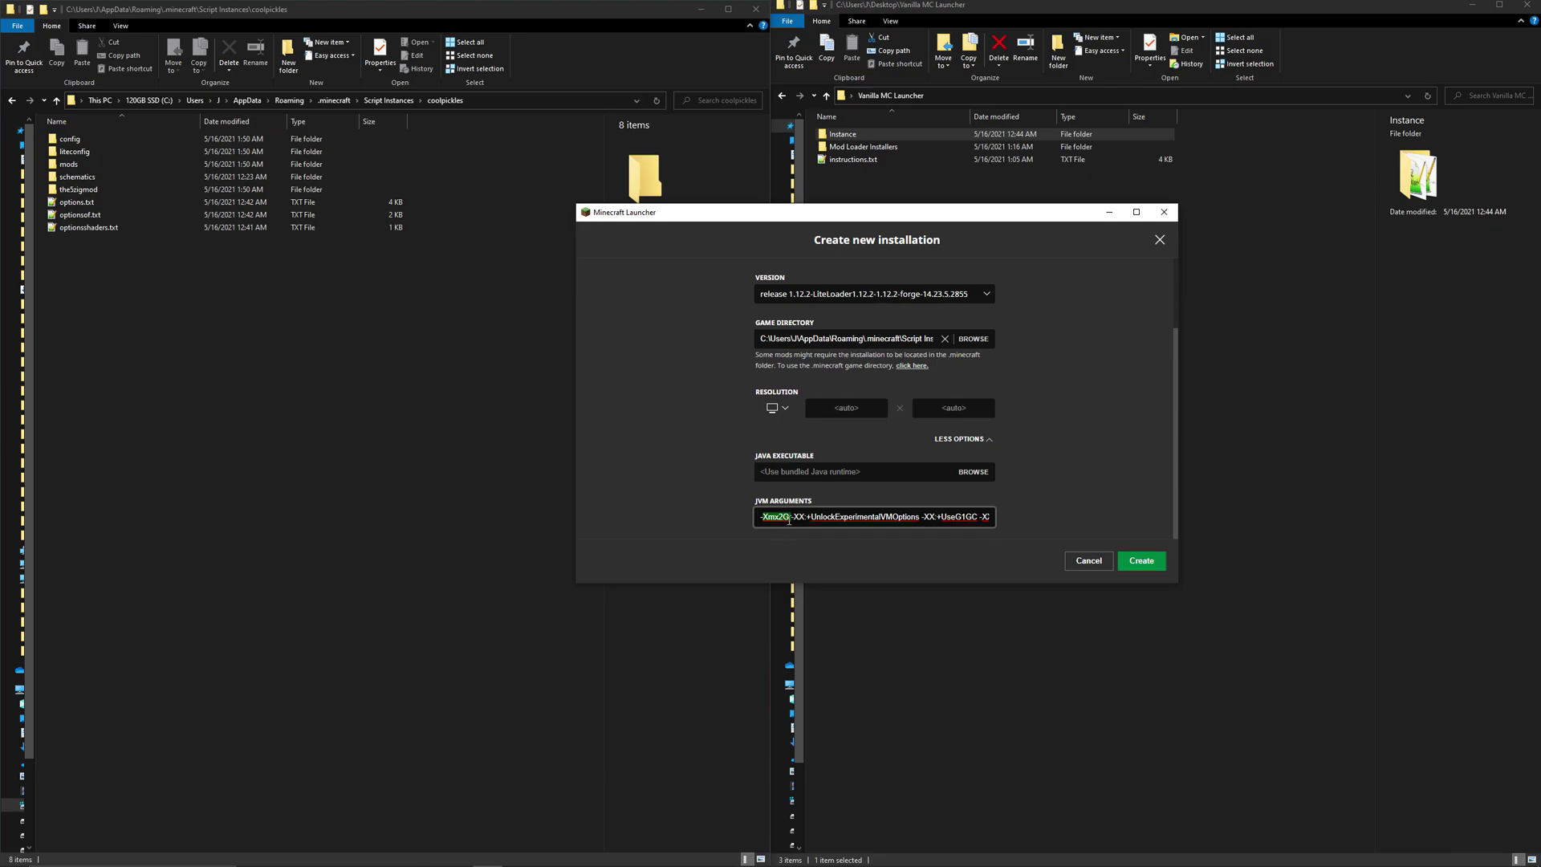
pyautogui.click(1063, 529)
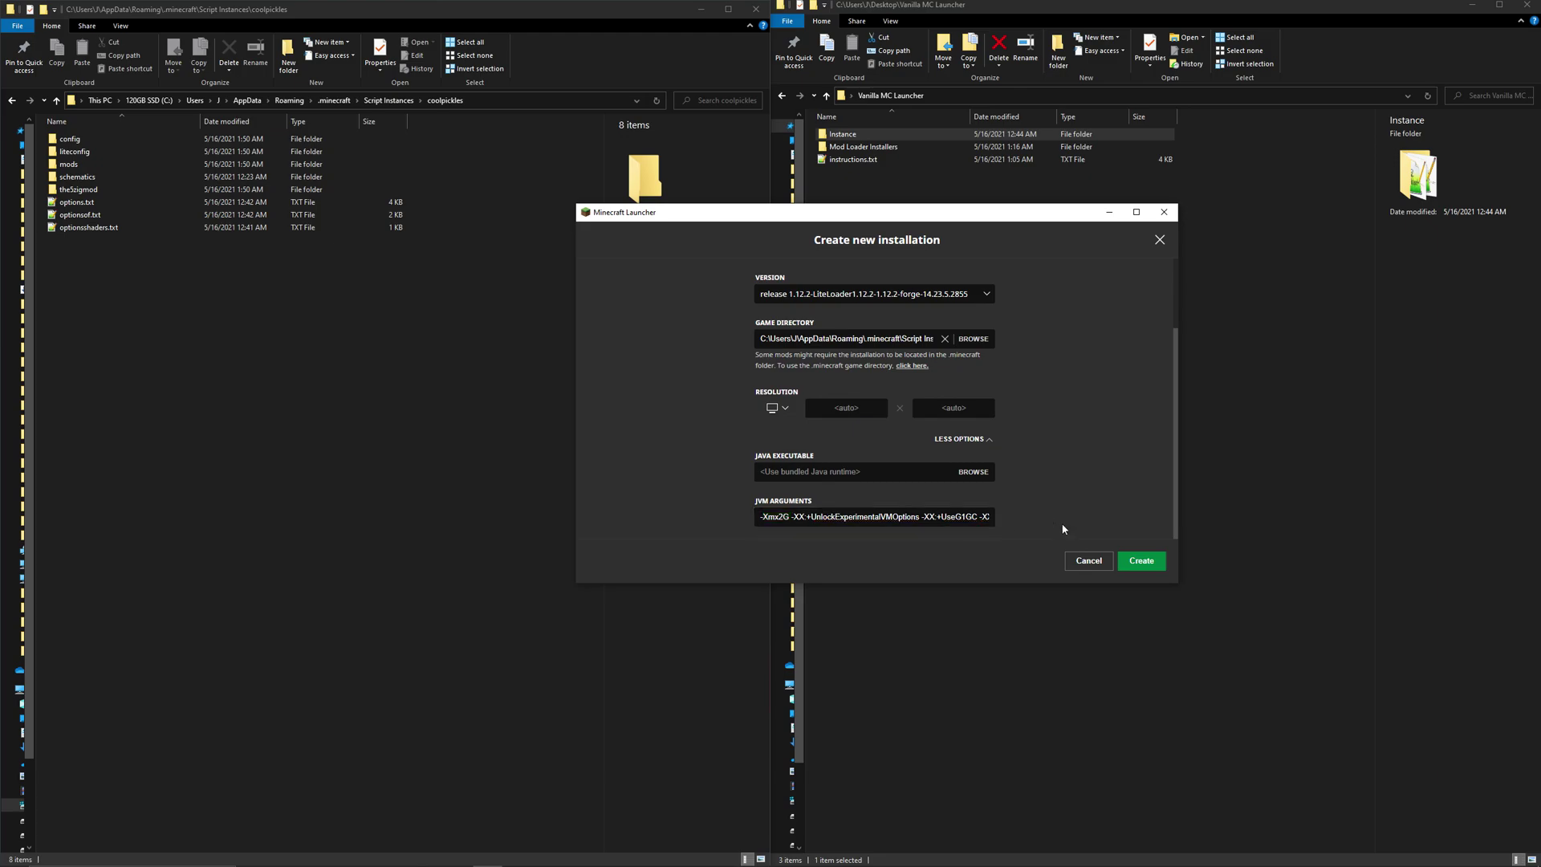
pyautogui.click(1158, 564)
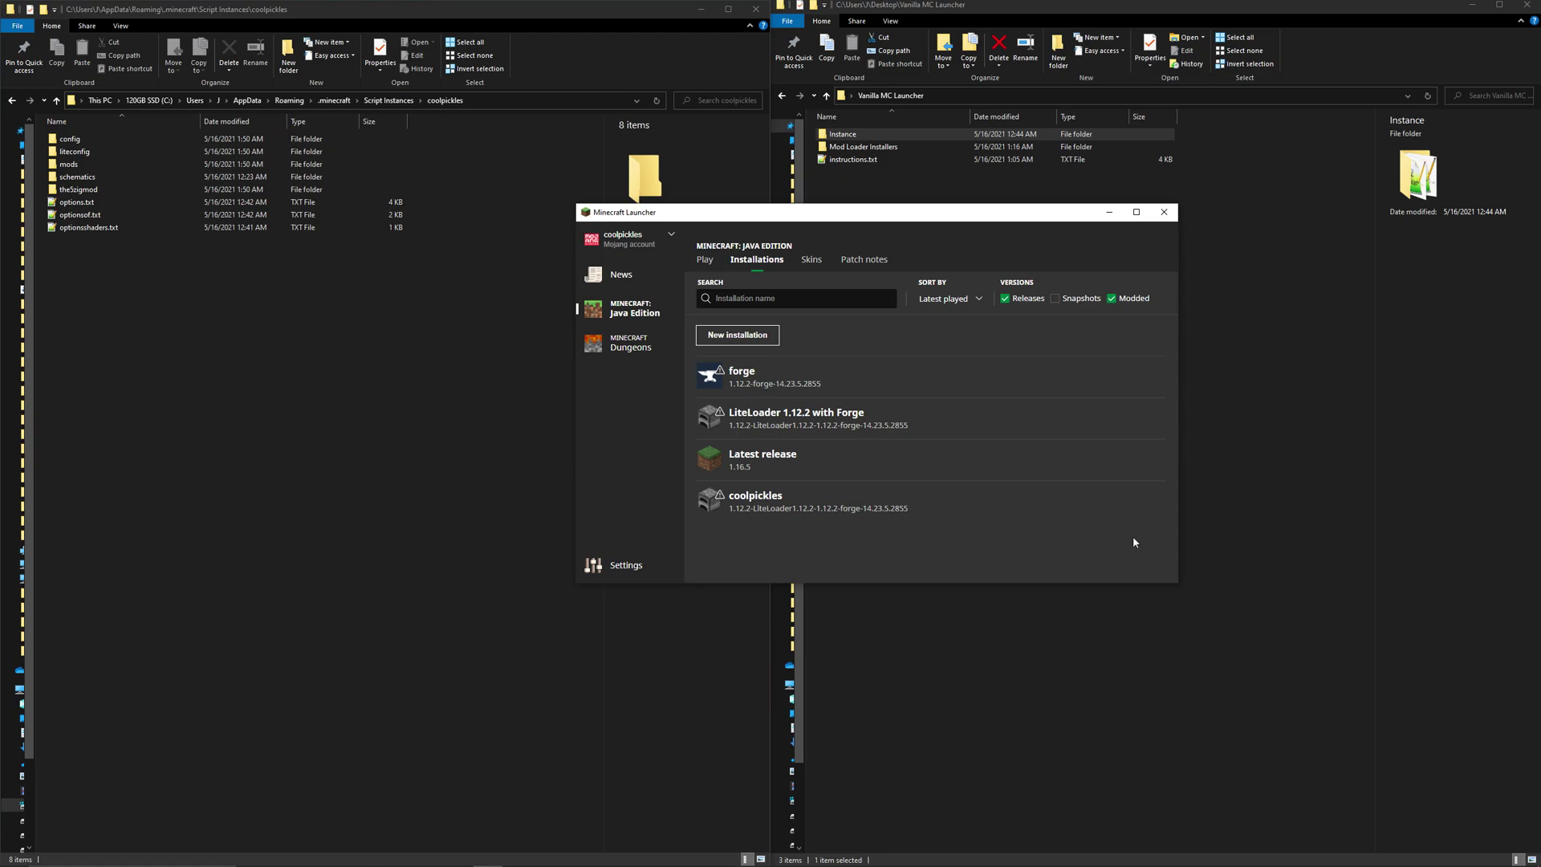
# Step: Open the coolpickles installation's game folder, check that its path points to Script Instances\coolpickles, and close the folder window
pyautogui.moveTo(1133, 514)
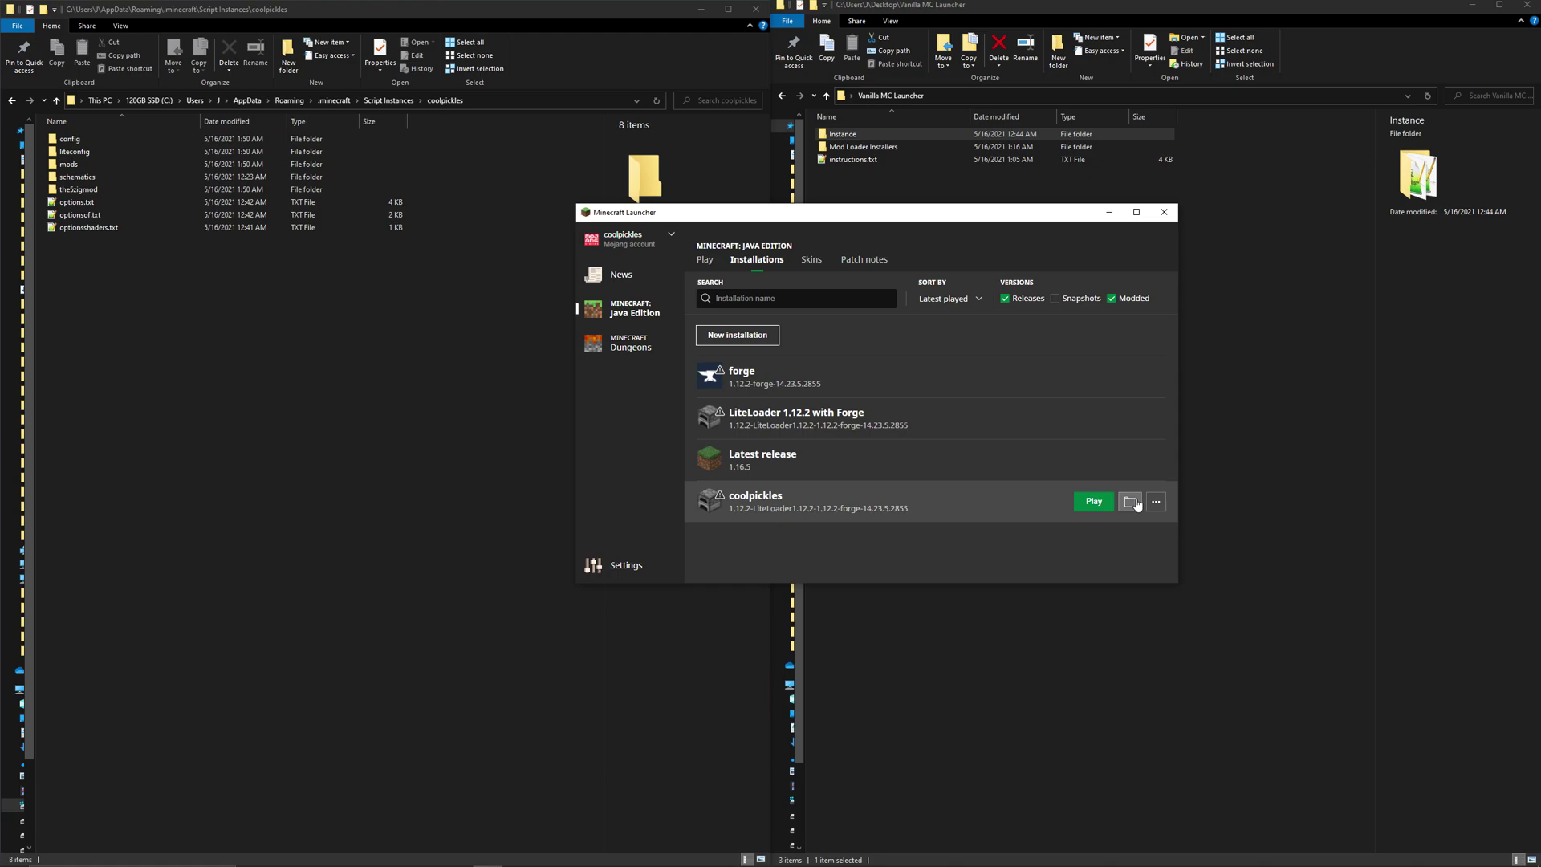
pyautogui.click(1135, 503)
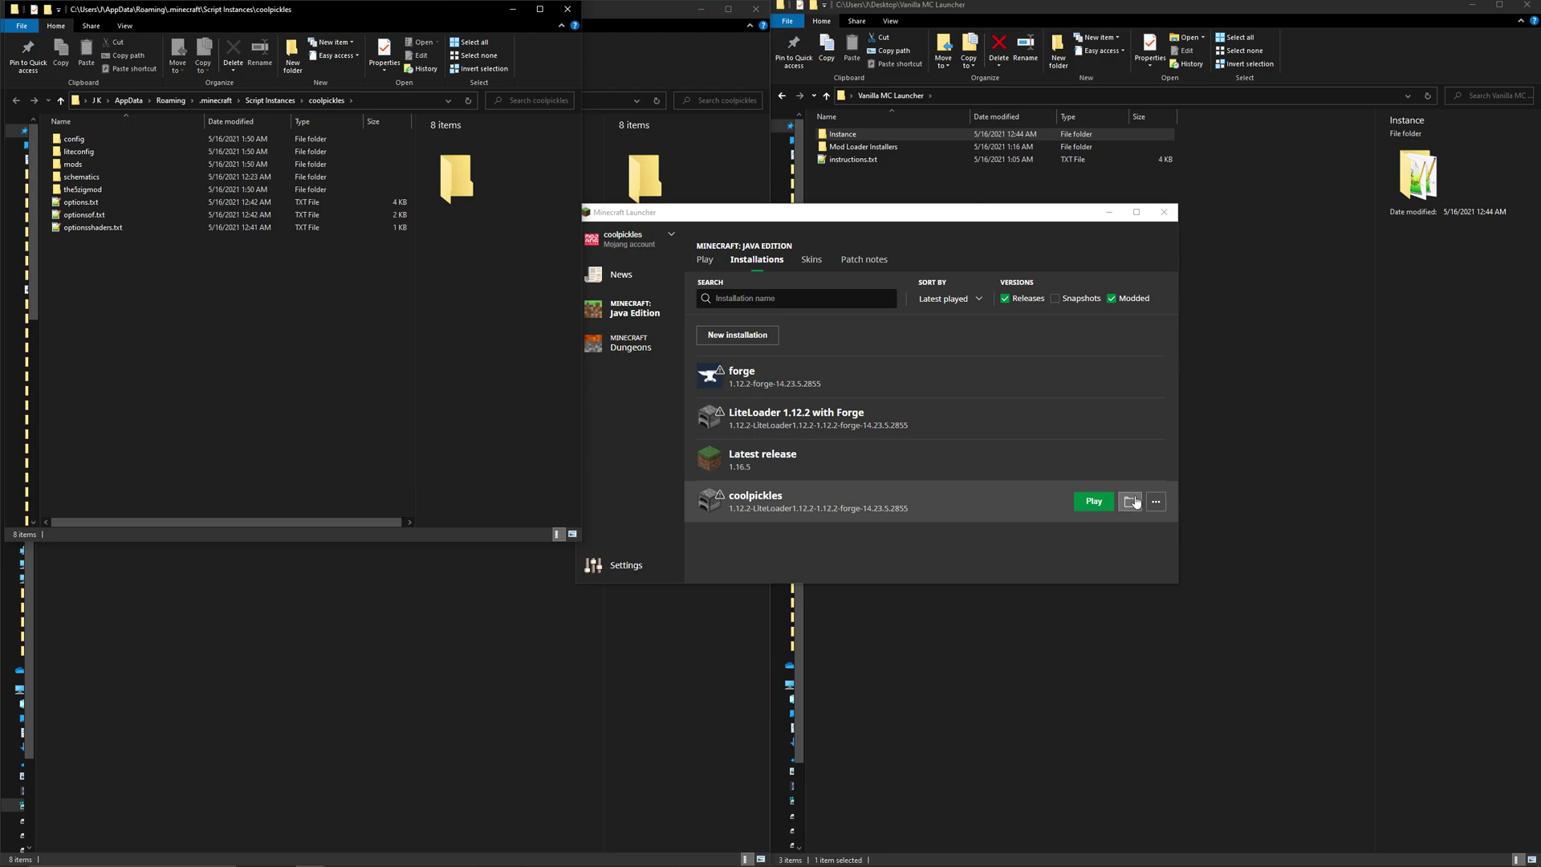
pyautogui.moveTo(353, 9); pyautogui.dragTo(391, 227)
pyautogui.click(389, 326)
pyautogui.click(389, 325)
pyautogui.doubleClick(328, 319)
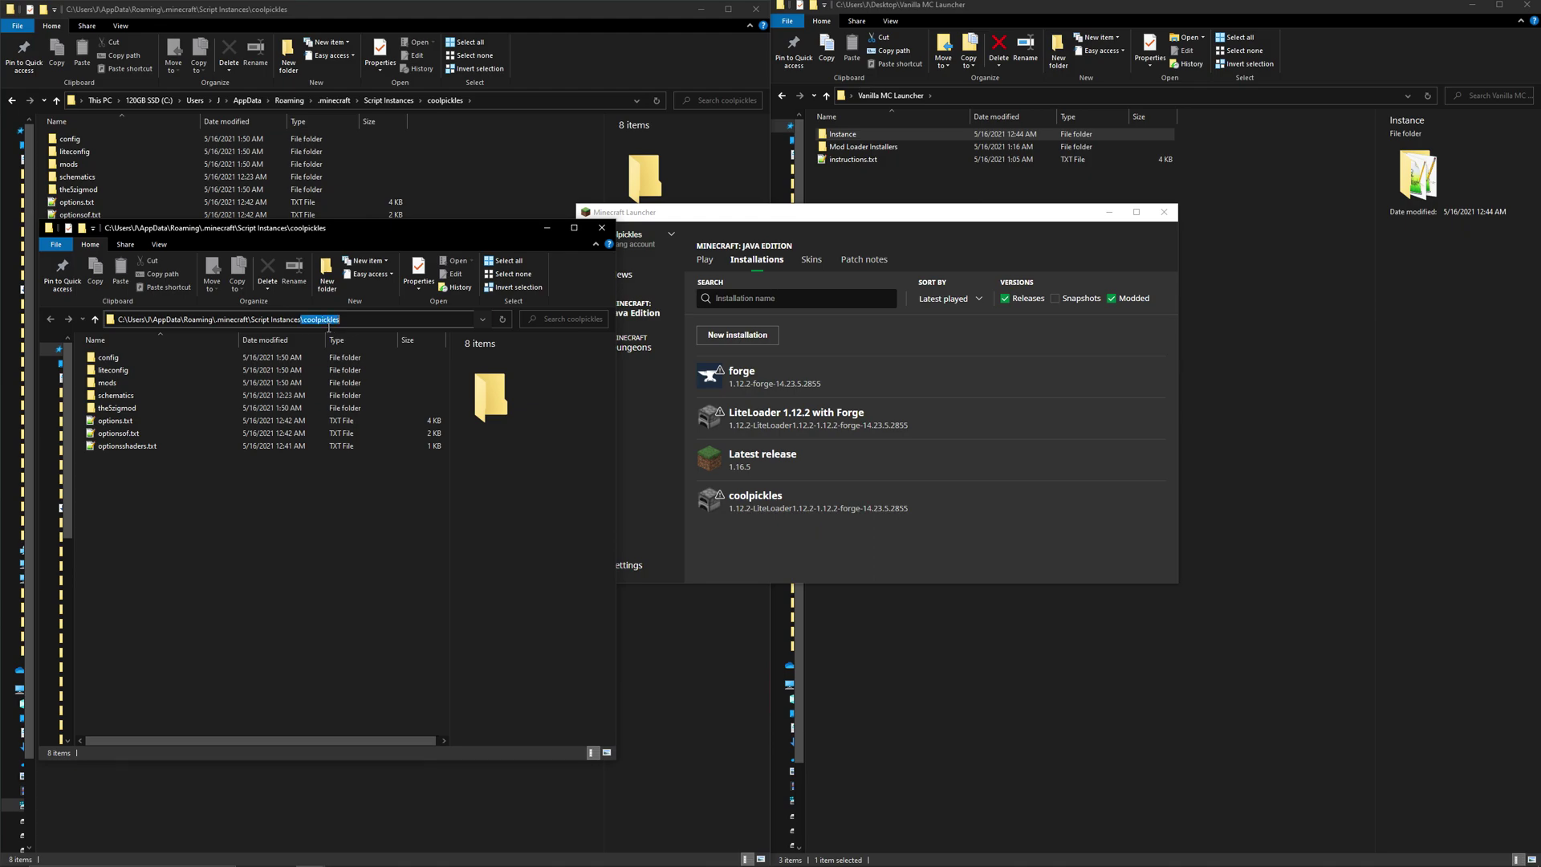
pyautogui.click(252, 509)
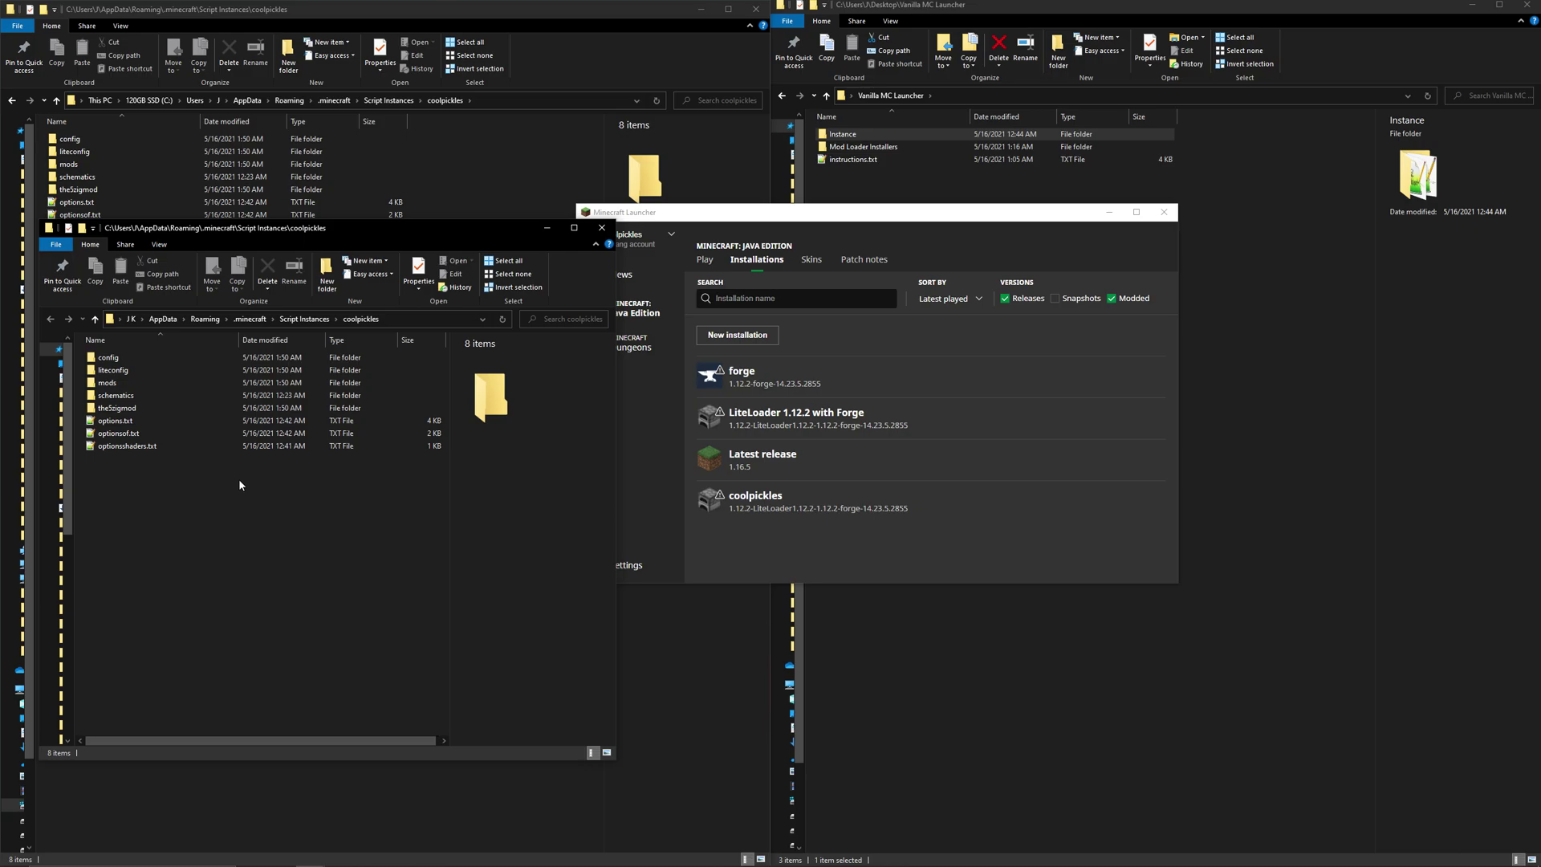
pyautogui.hotkey('alt', 'F4')
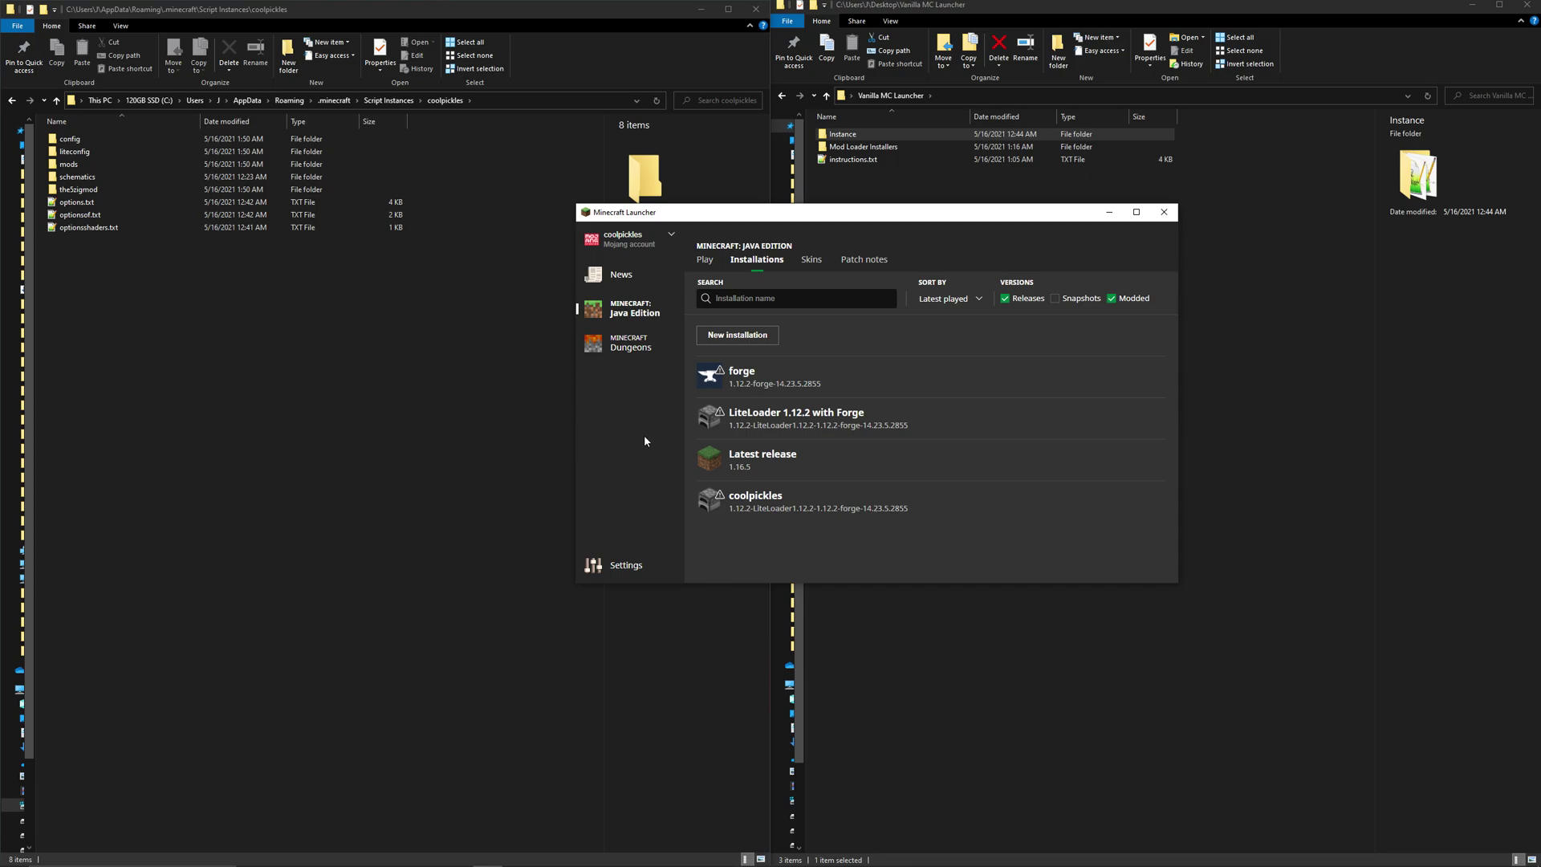
# Step: Launch the coolpickles installation, acknowledging the risks of modified play and turning off further warnings for this installation
pyautogui.click(1096, 503)
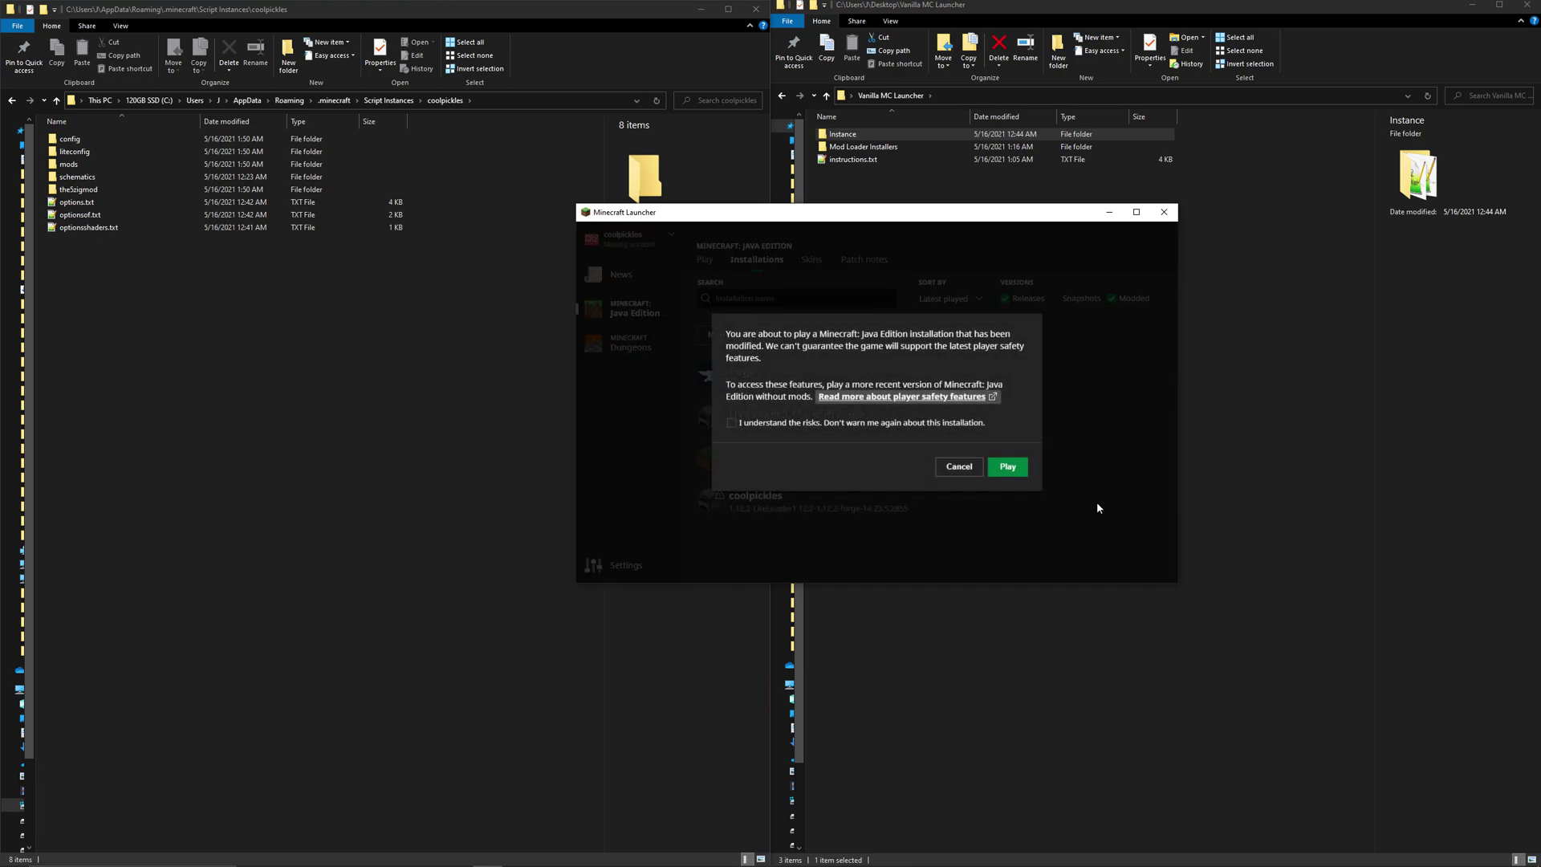
pyautogui.click(887, 427)
pyautogui.click(1027, 467)
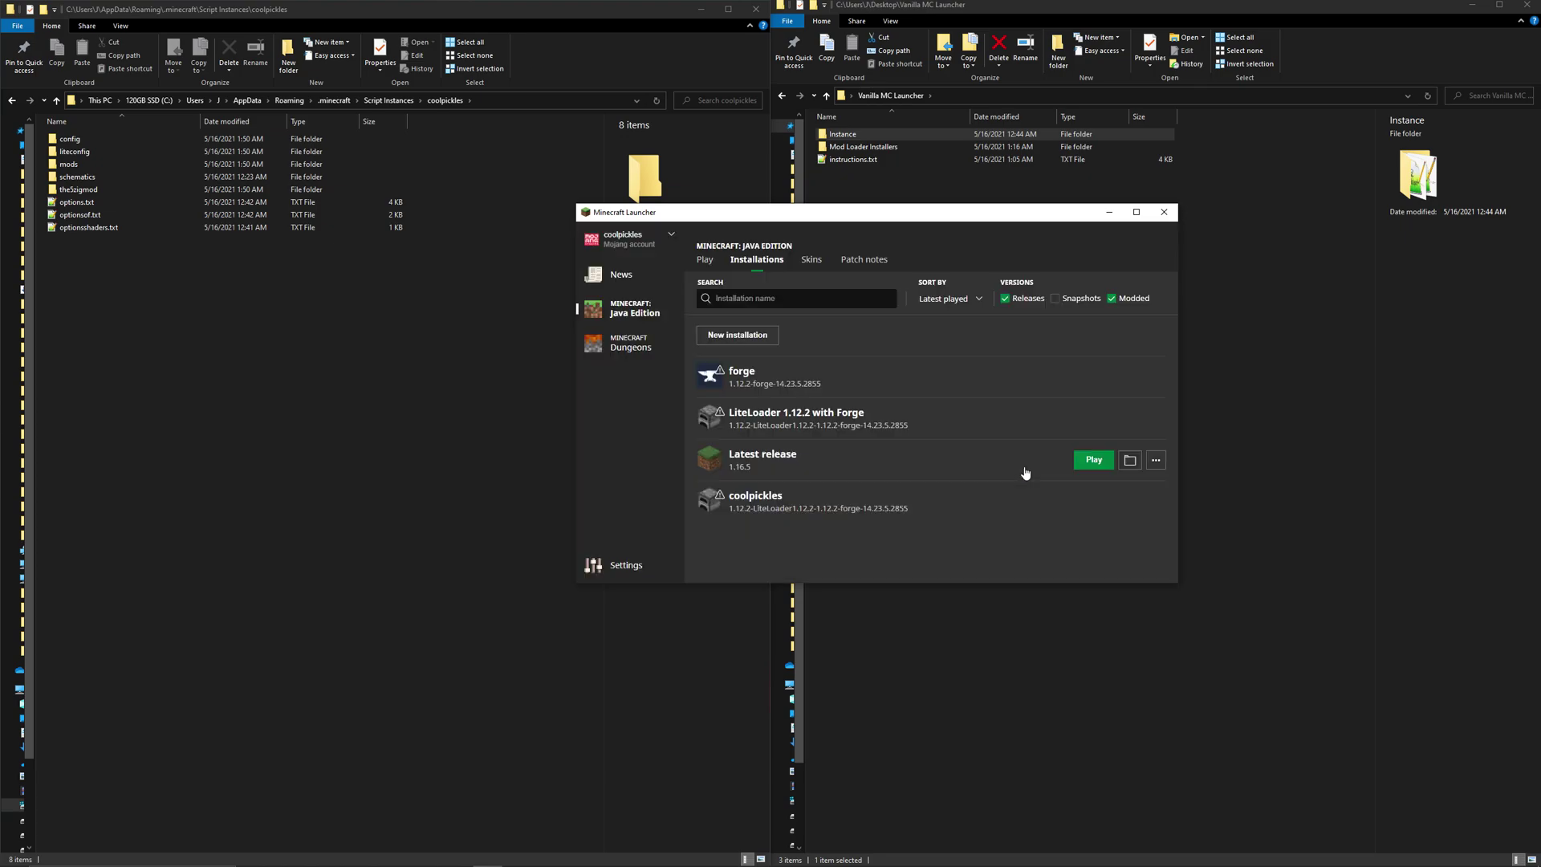